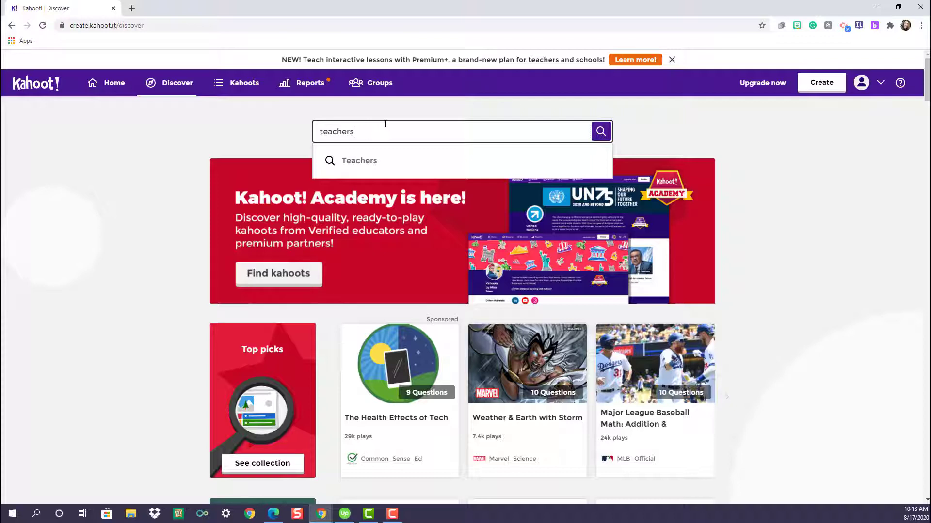
- Search Discover for 'teachers' and open the public Teachers kahoot with its 10 questions
key(Return)
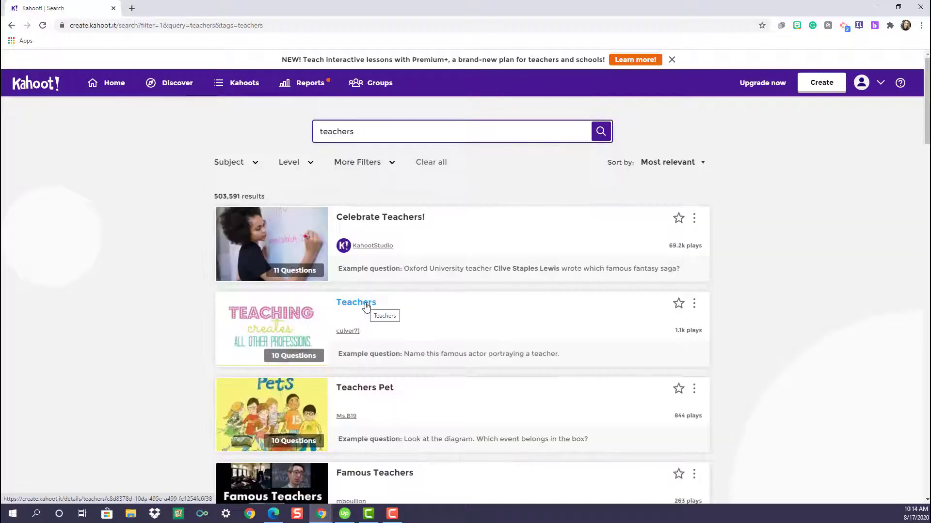
click(366, 305)
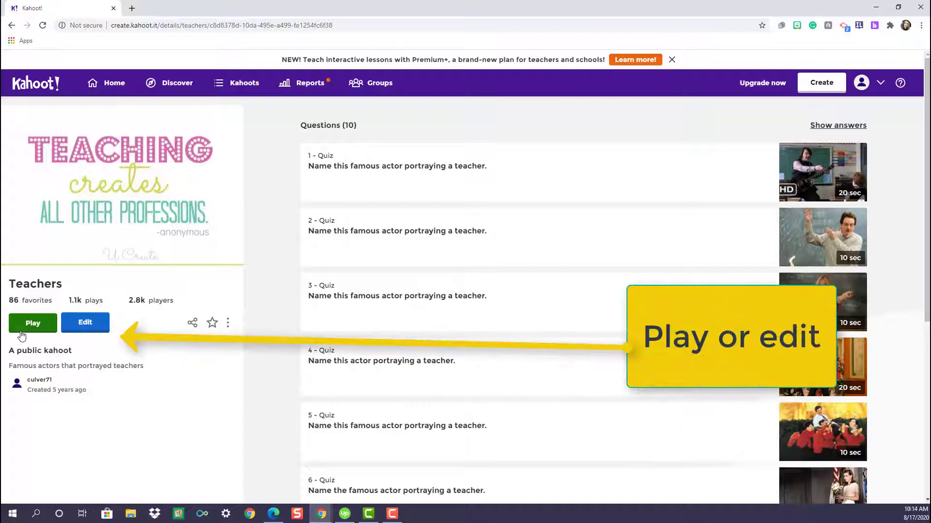
- Duplicate the Teachers kahoot as 'Duplicate of Teachers' and return to My Kahoots
click(85, 323)
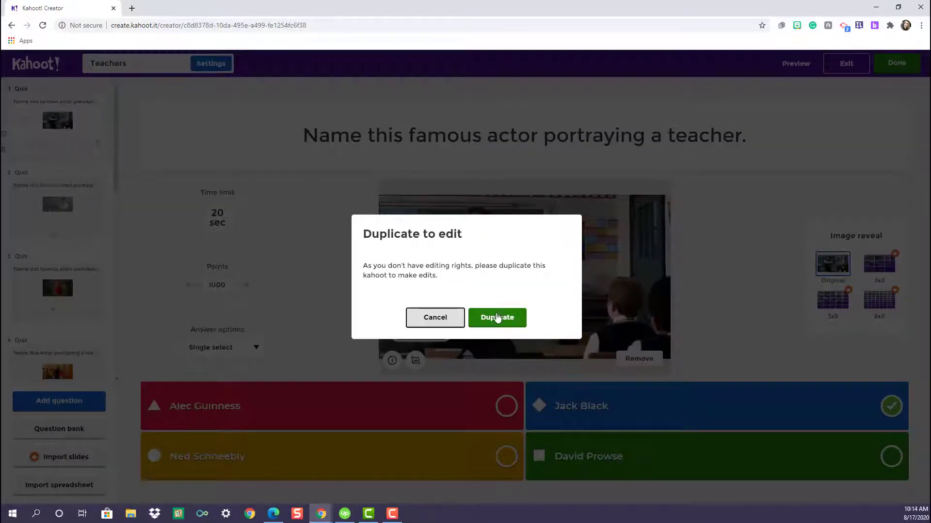
click(497, 318)
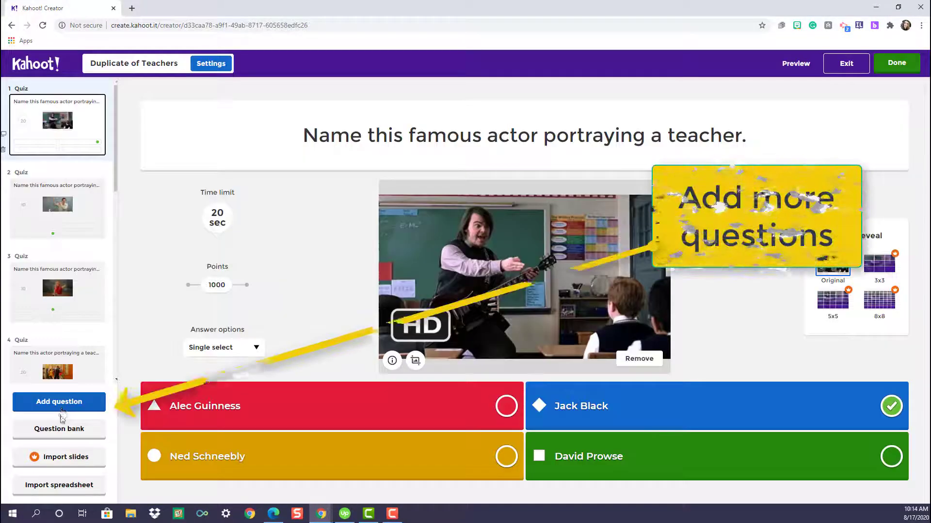
click(898, 70)
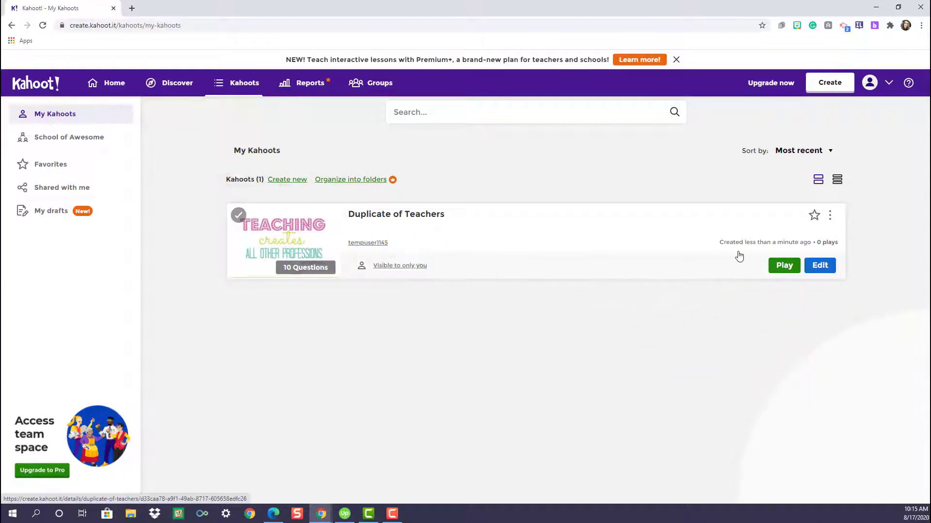
- Host a Classic live game of Duplicate of Teachers that advances through questions automatically
click(783, 265)
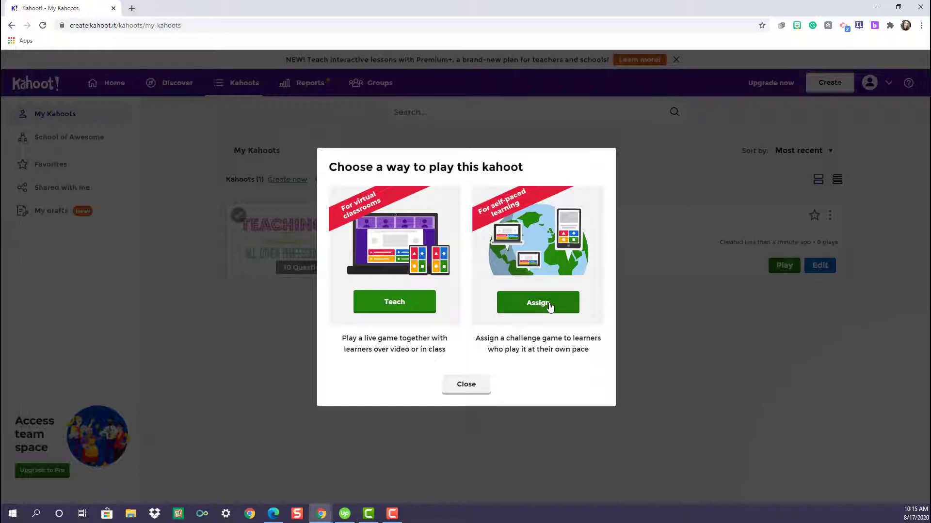
click(406, 308)
scroll(645, 334, down, 2)
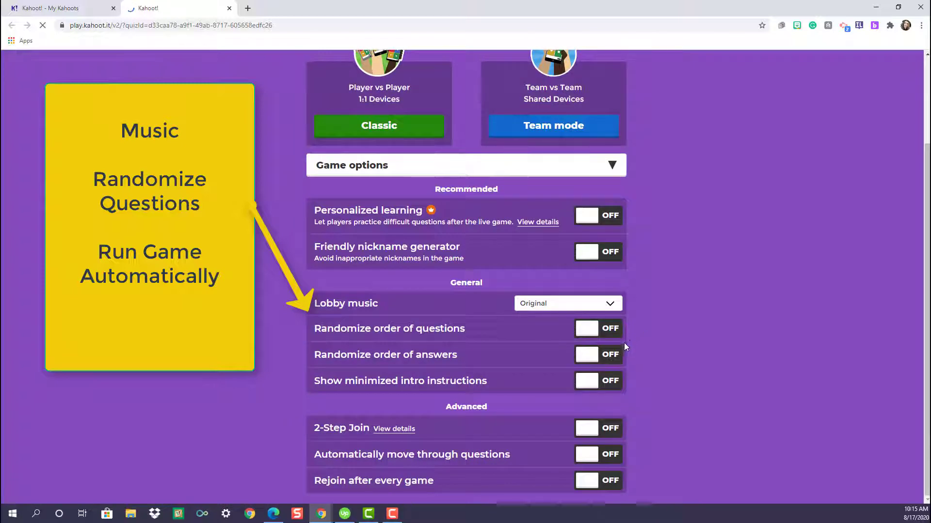
click(605, 455)
scroll(698, 406, up, 2)
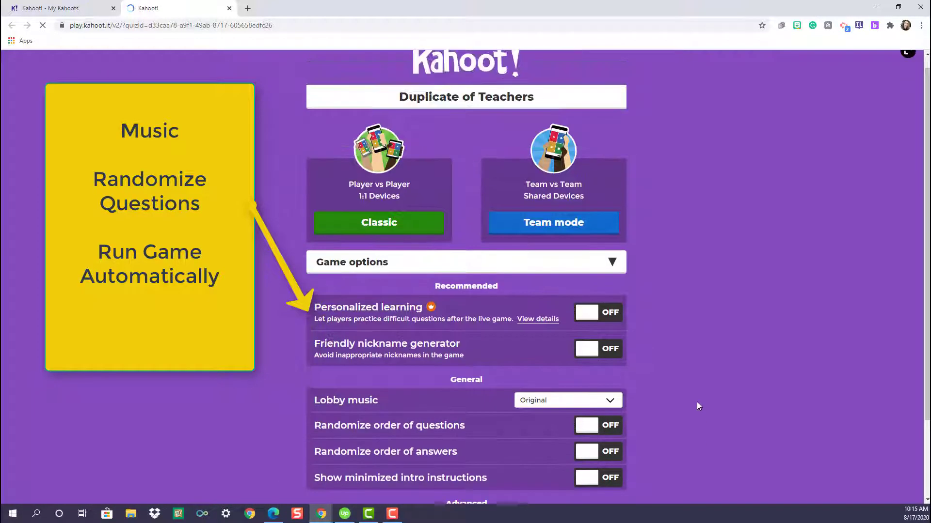
scroll(692, 397, up, 1)
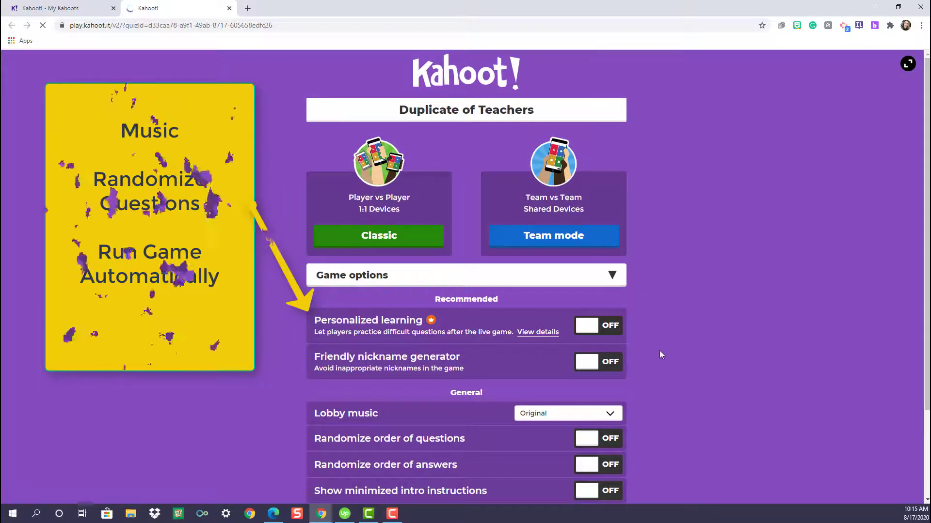
click(392, 238)
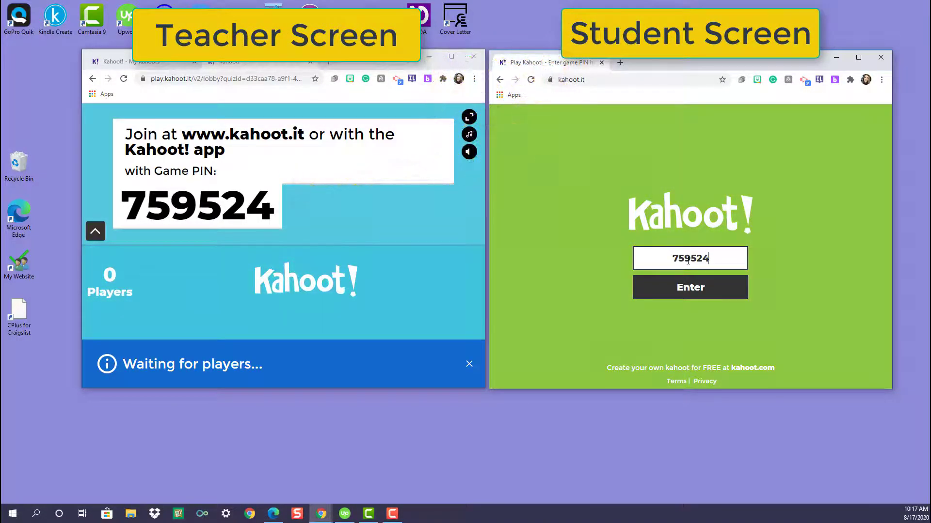
- Submit the game PIN on the student screen at kahoot.it to join
key(Return)
click(709, 264)
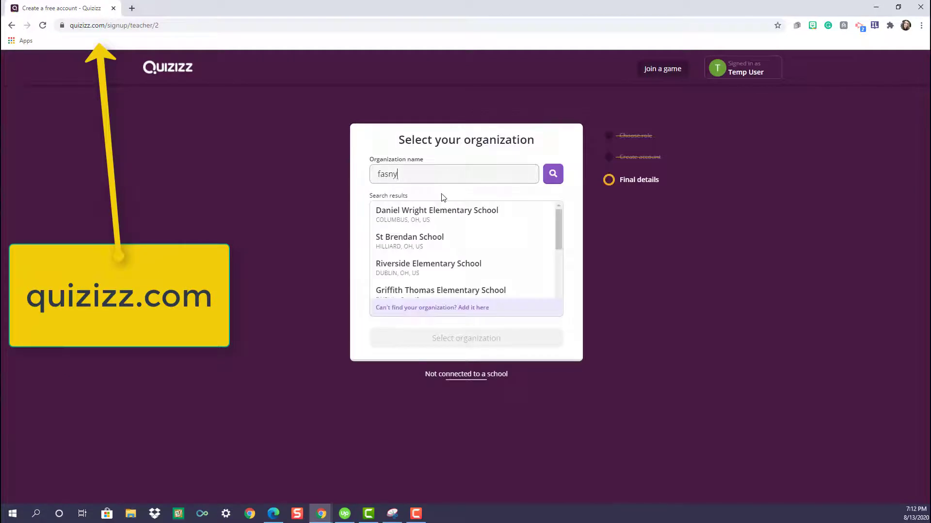
- Finish teacher signup with state New York, city Westchester County and organization HSHS
scroll(416, 253, down, 2)
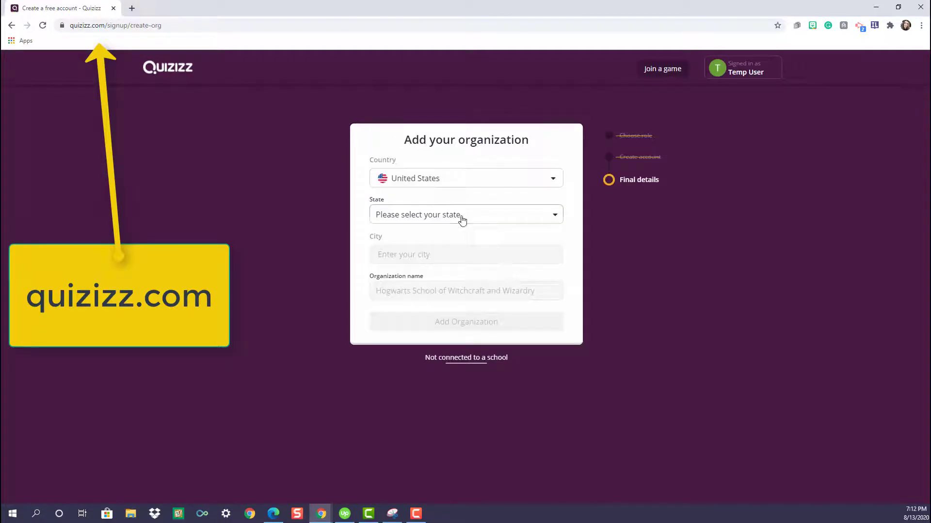
click(461, 219)
click(436, 249)
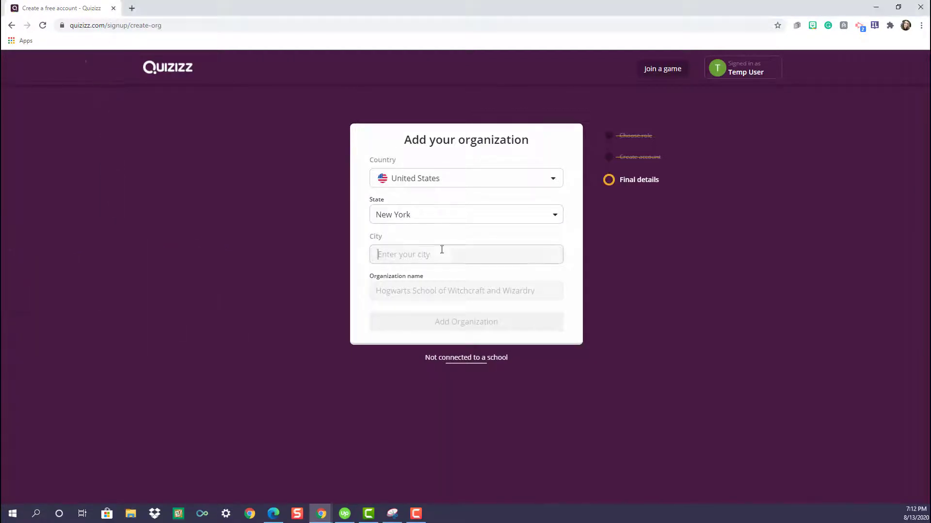
text(Westchester County)
click(424, 293)
text(HSHS)
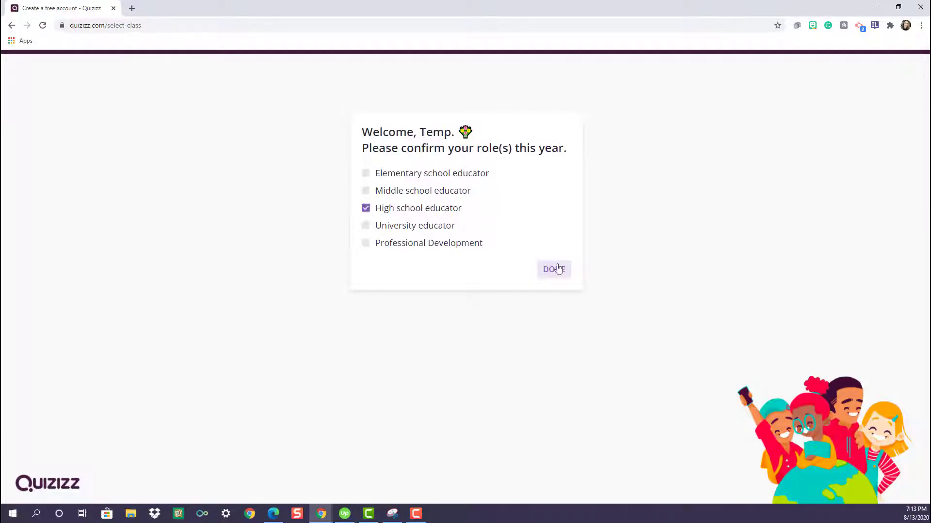
click(558, 270)
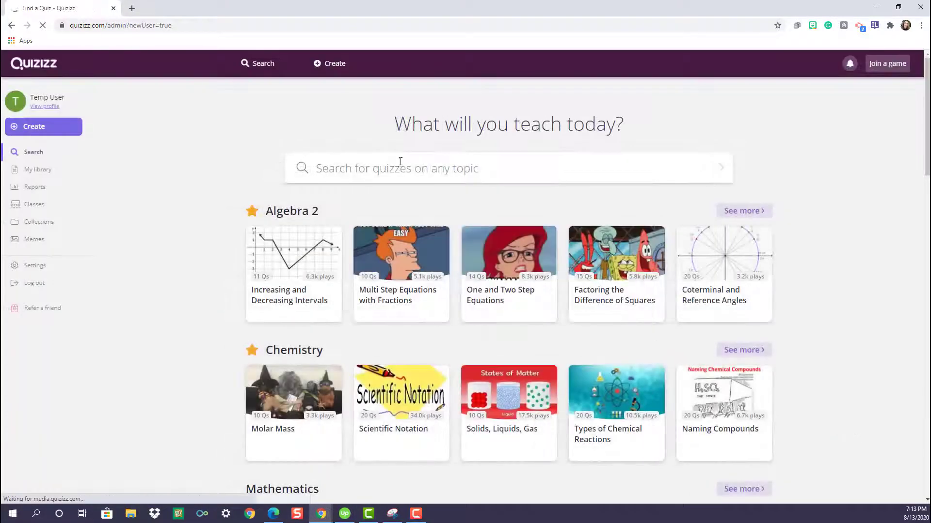
- Search 'professional development' and preview the second quiz's 10 questions and play options
click(412, 166)
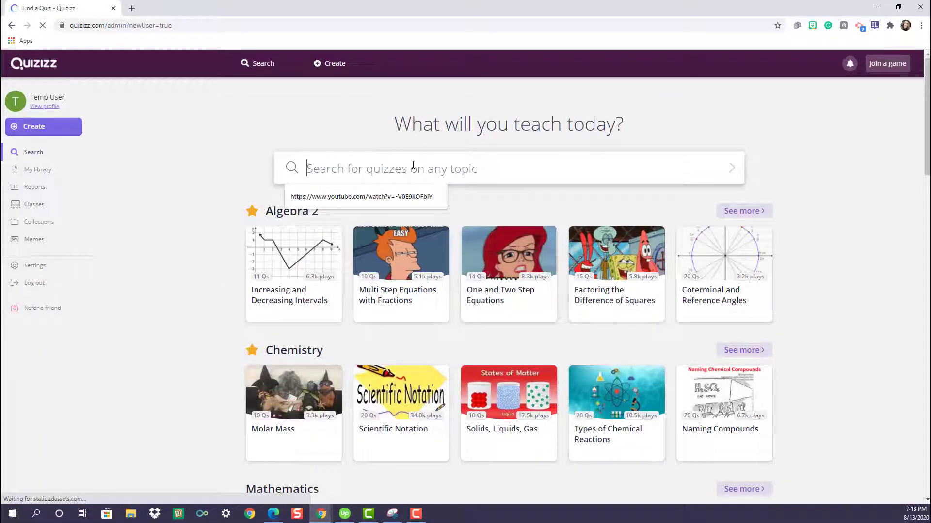
text(professional development)
key(Return)
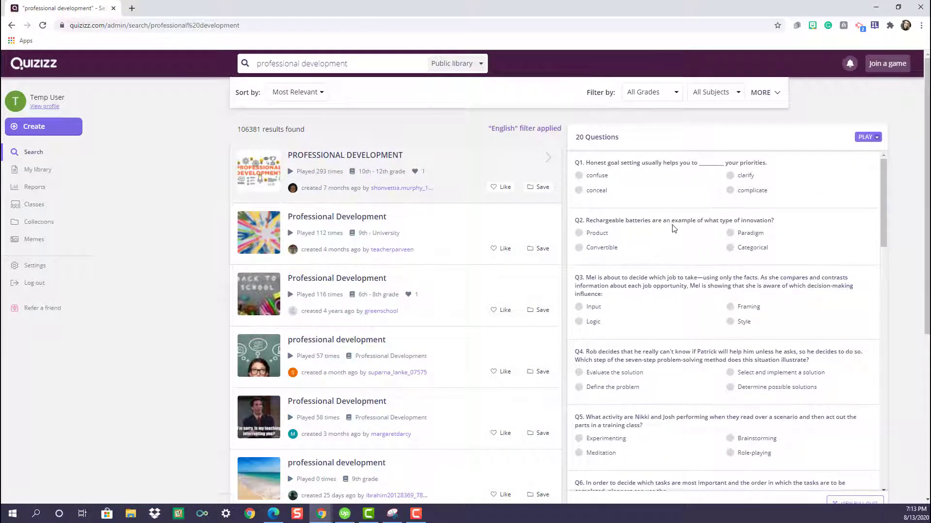
scroll(672, 225, down, 15)
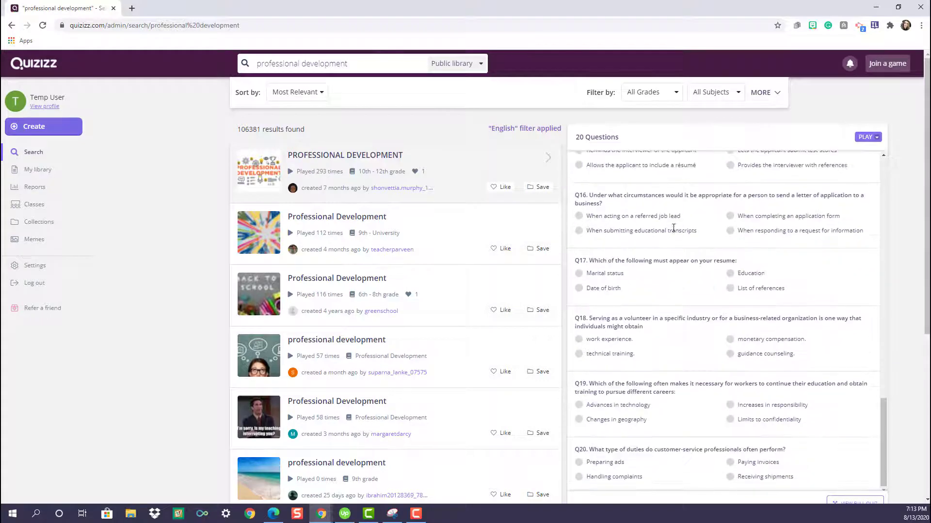
click(453, 213)
scroll(736, 233, down, 4)
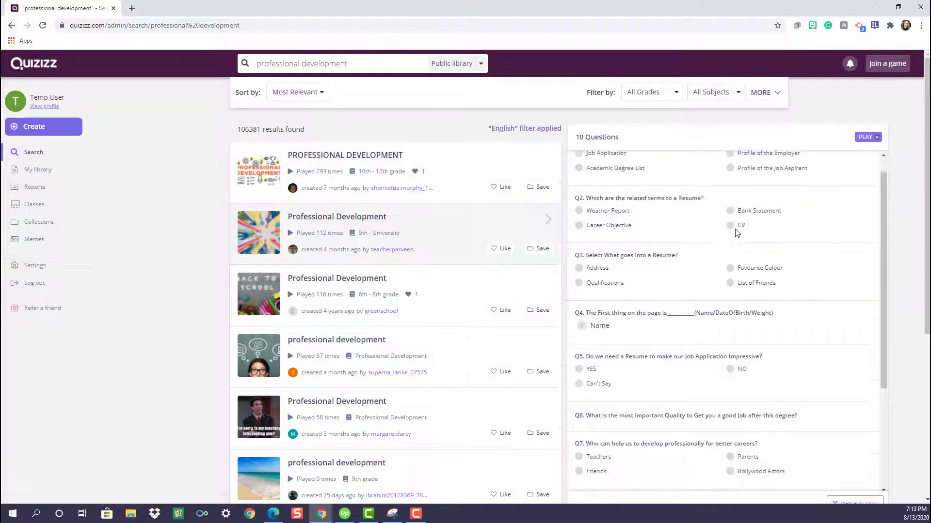
scroll(736, 233, up, 4)
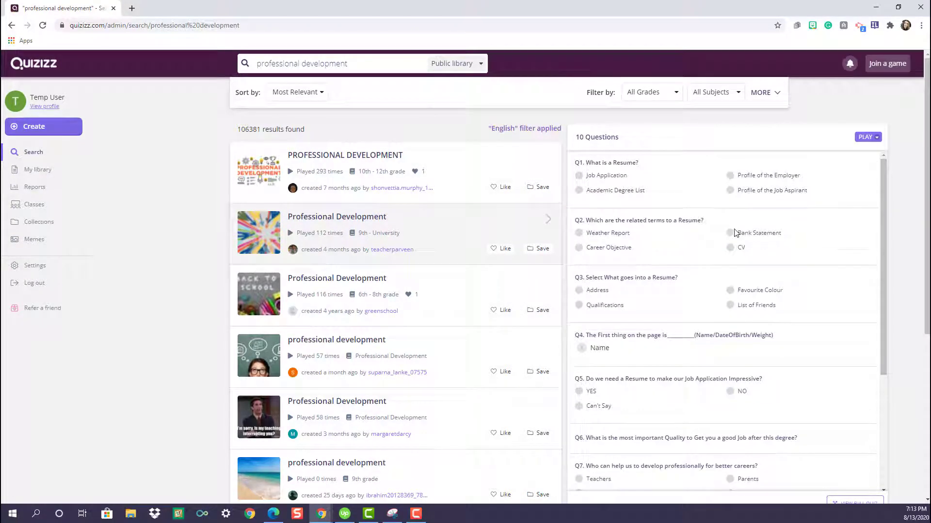
click(878, 138)
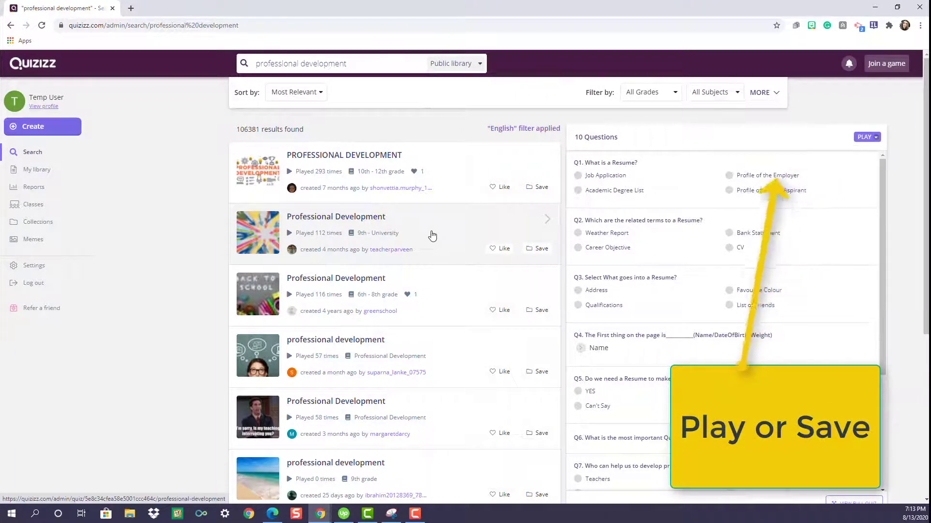
- Save the Professional Development quiz to a new 'PD' collection and reopen it from the library
click(531, 250)
click(426, 325)
text(PD)
click(544, 362)
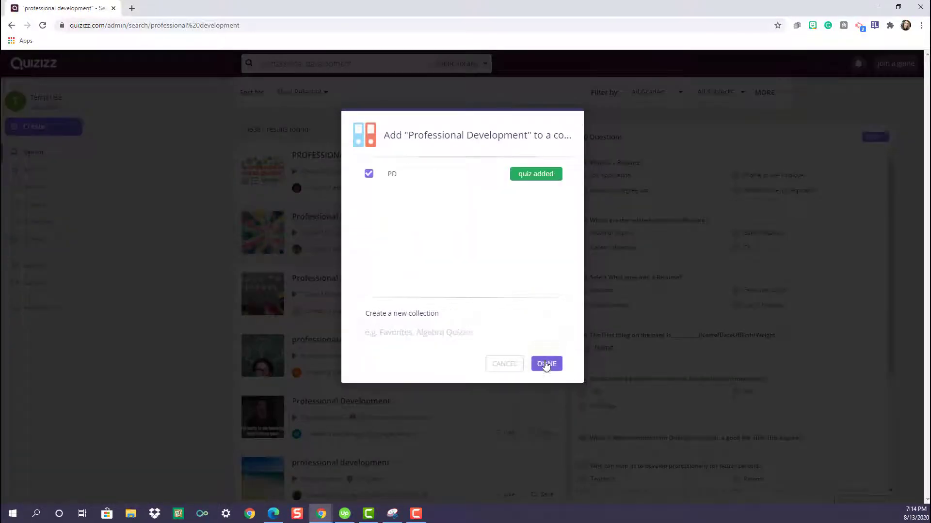
click(546, 364)
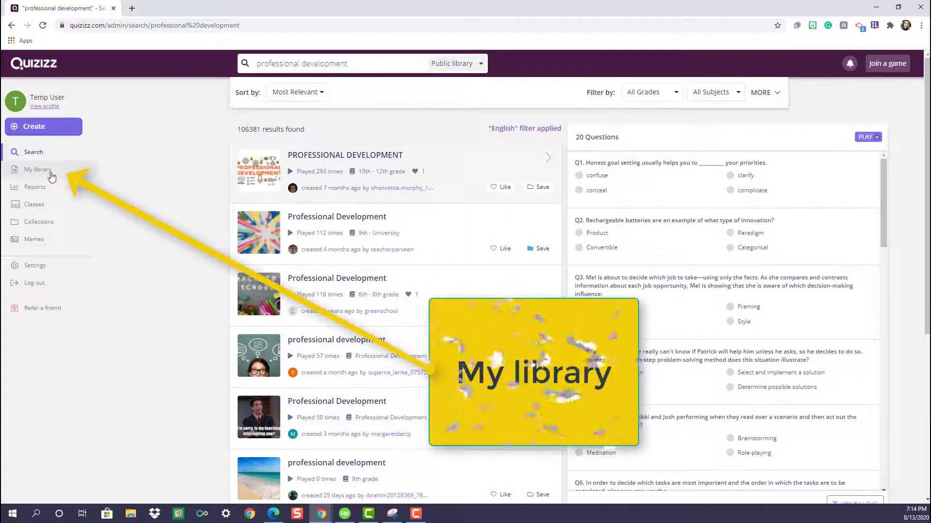
click(52, 176)
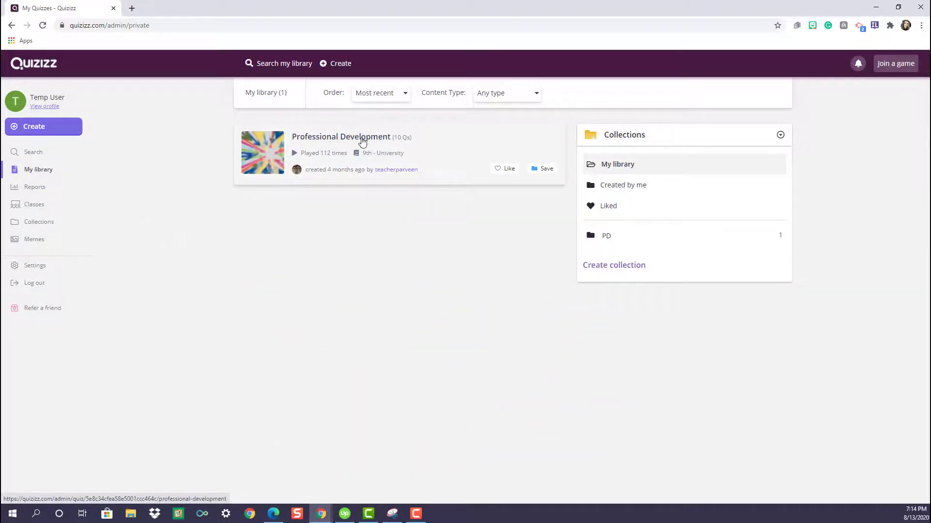
click(362, 139)
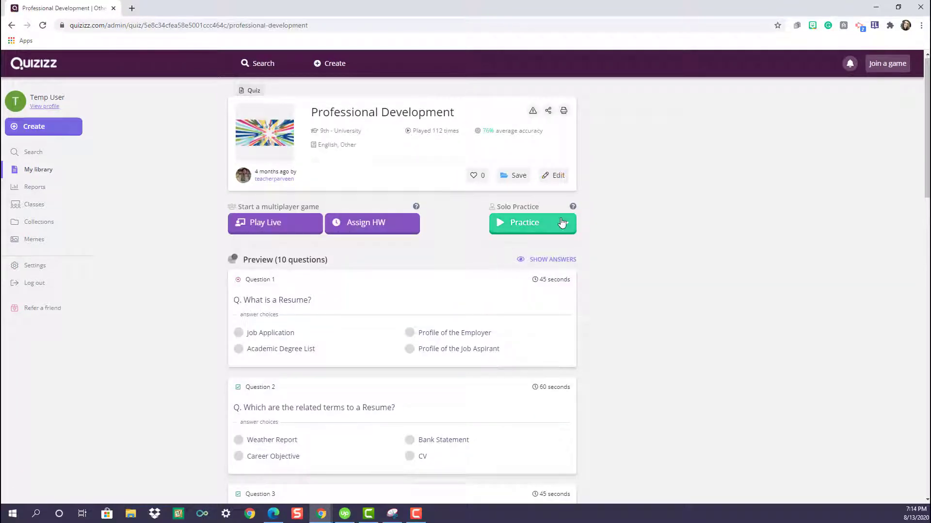
- Launch a Classic-mode live game of Professional Development after reviewing Advanced Settings
click(294, 229)
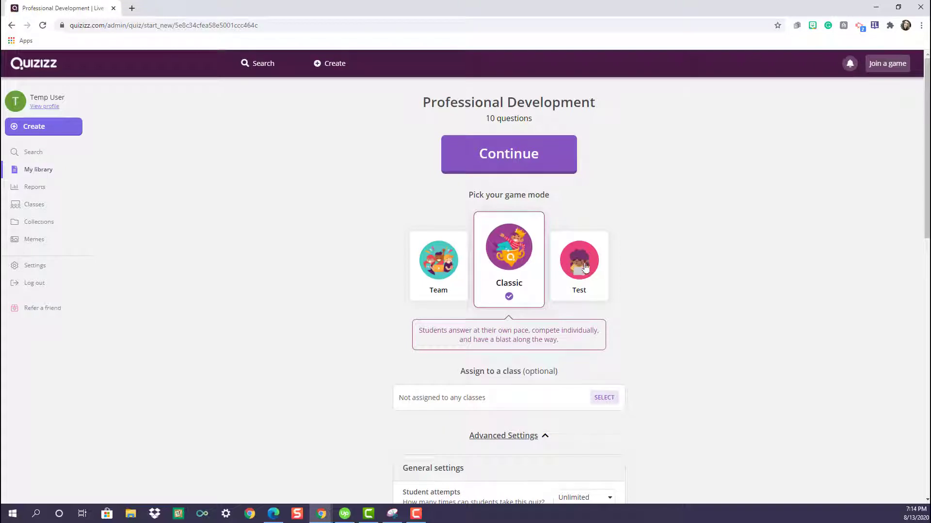
scroll(584, 343, down, 5)
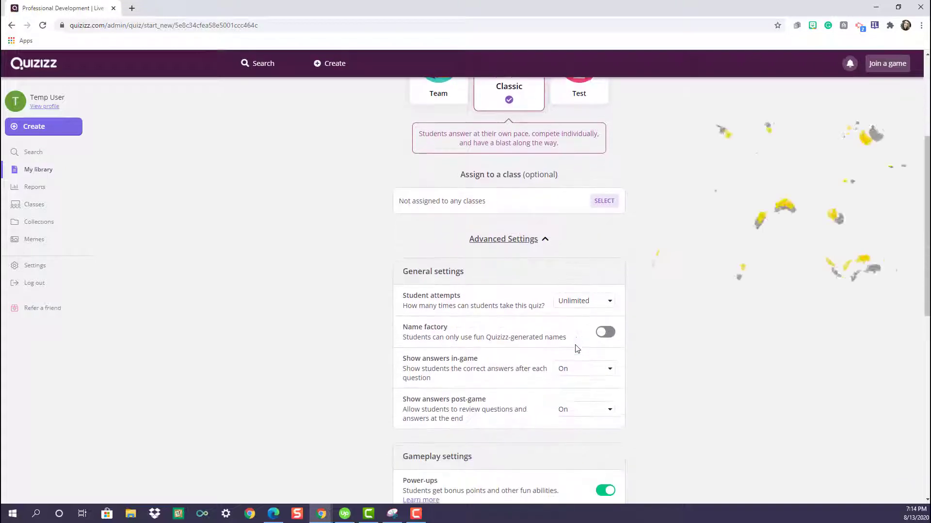
scroll(577, 349, down, 2)
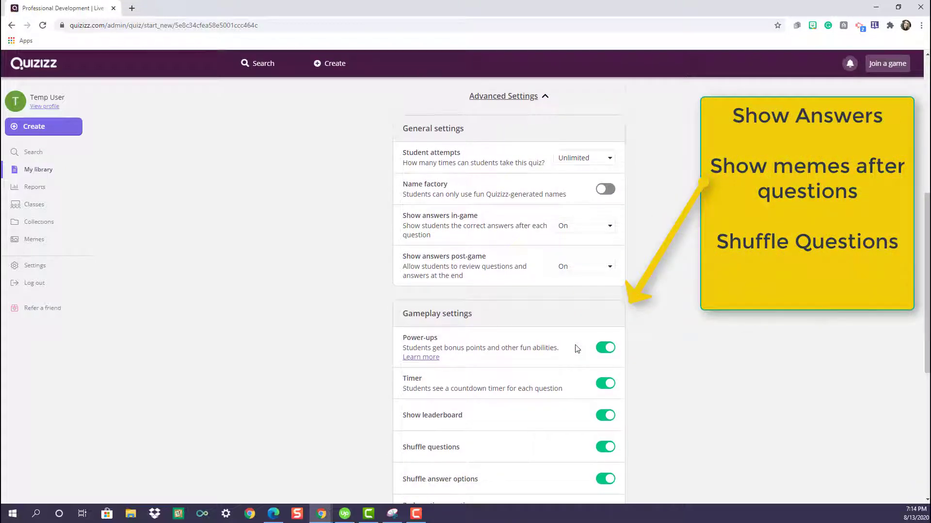
scroll(577, 349, down, 5)
scroll(575, 350, up, 15)
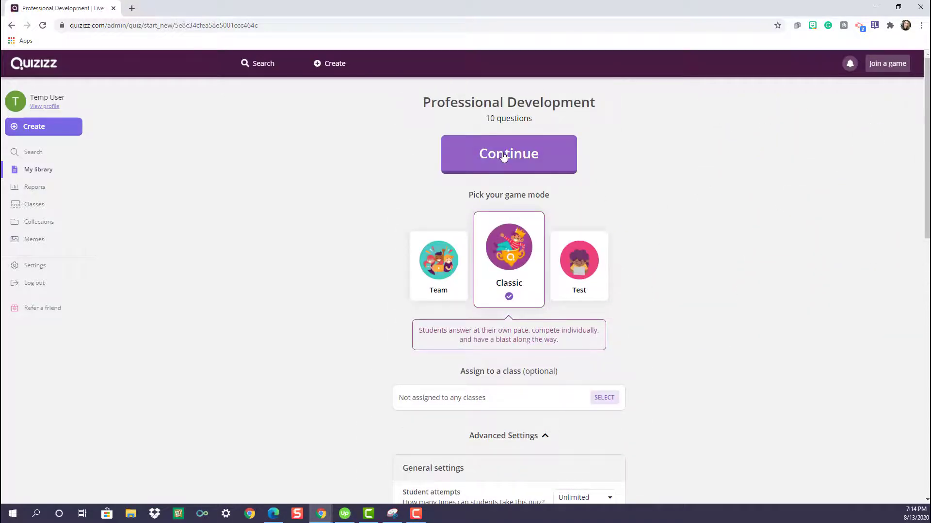
click(505, 156)
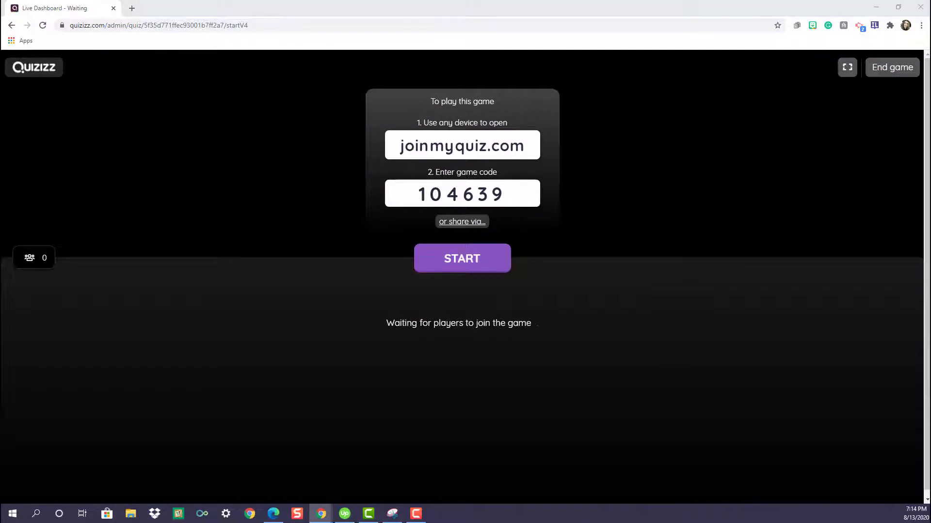
- Start the game, show per-question results, and answer 'Teachers' on the student screen
click(472, 259)
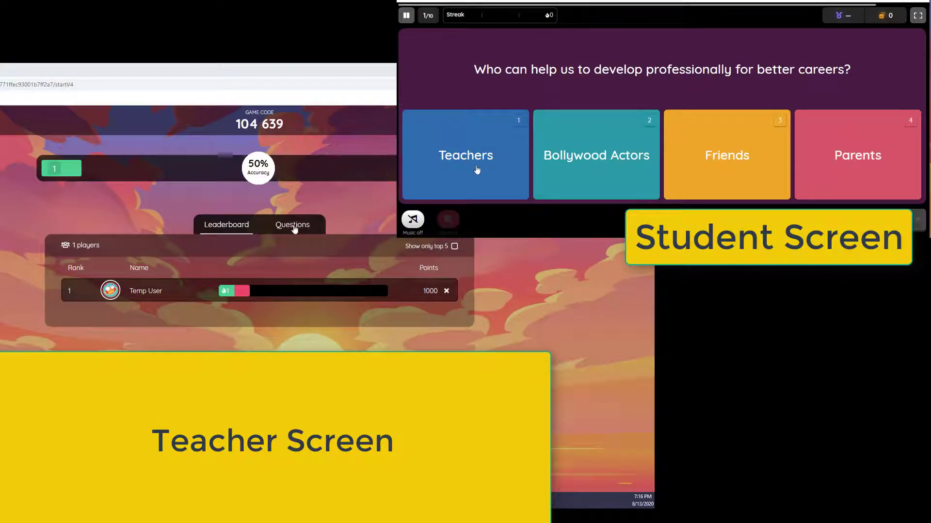
click(292, 225)
click(470, 170)
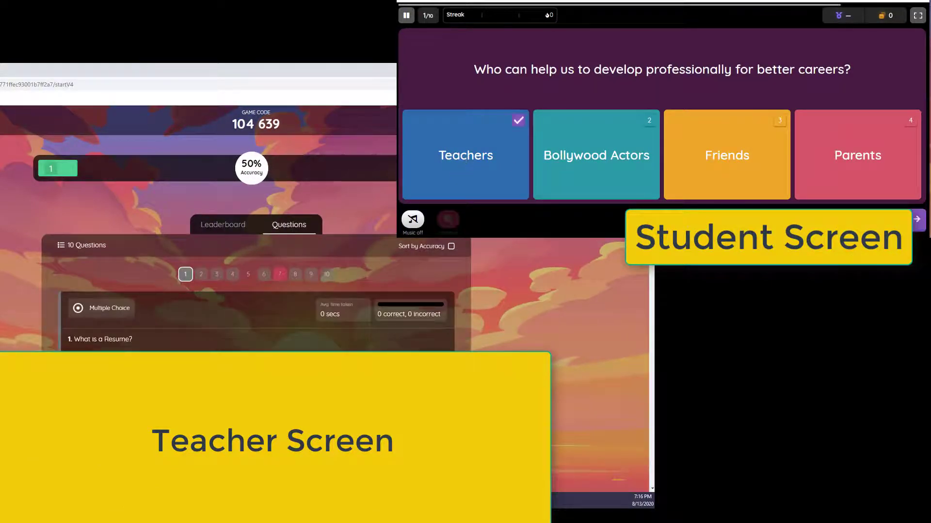
scroll(257, 242, down, 5)
click(917, 219)
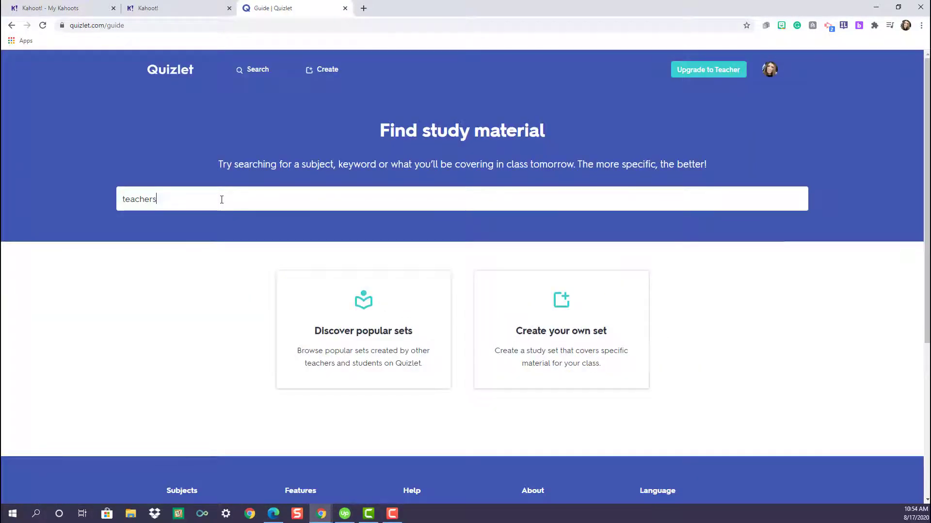
- Search Quizlet for 'teachers' and save a personal copy of the six-card Teachers set
key(Return)
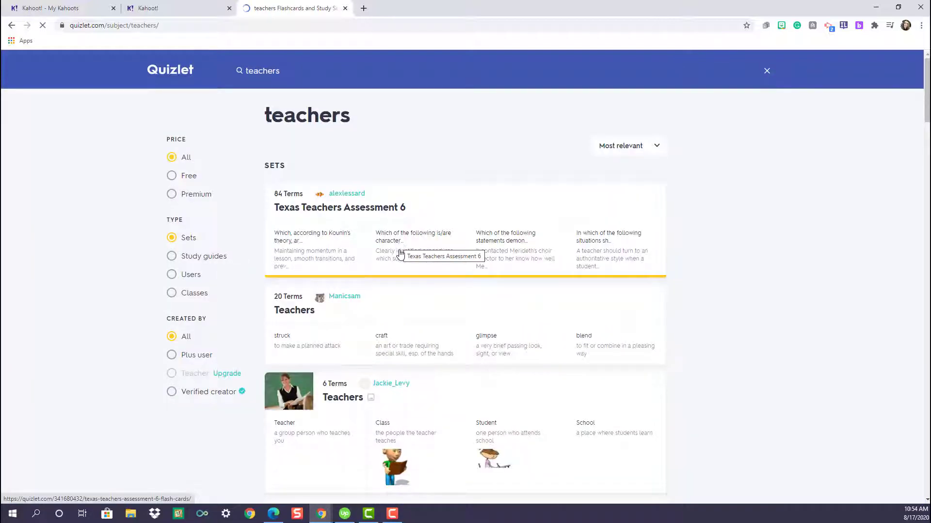
scroll(399, 253, down, 7)
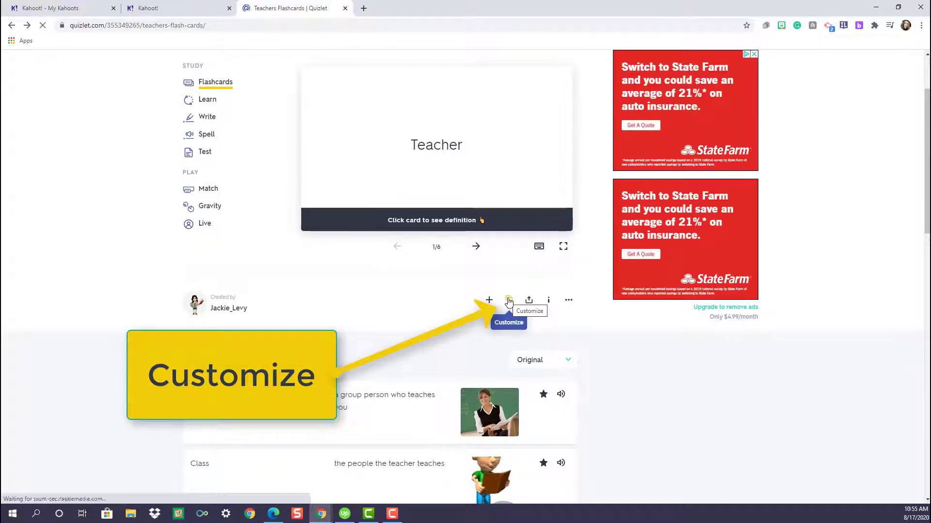
click(509, 301)
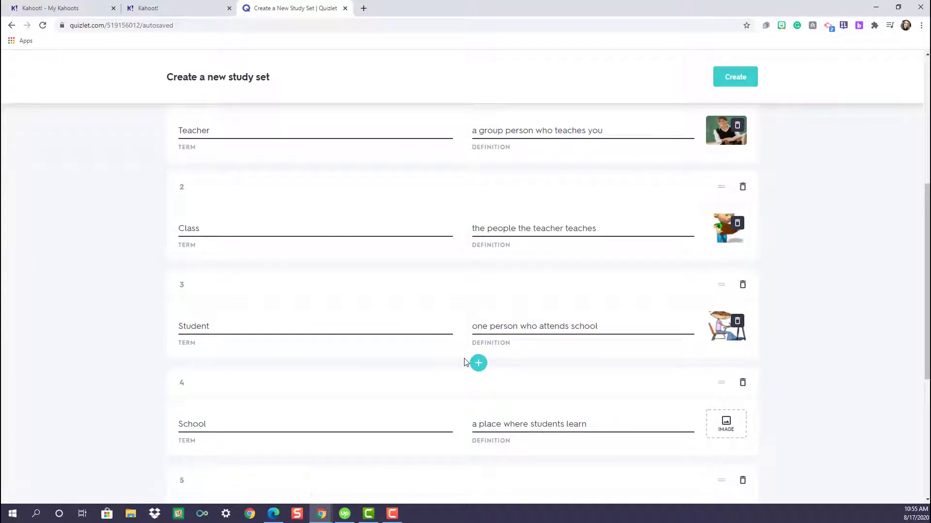
click(735, 76)
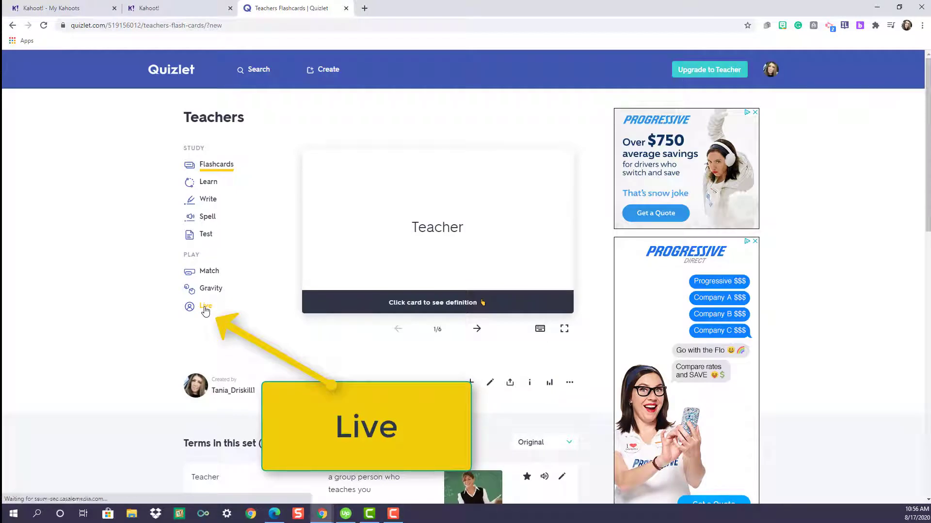
- Create a team-based Quizlet Live game for the Teachers set with a chosen prompt/answer combination
click(205, 308)
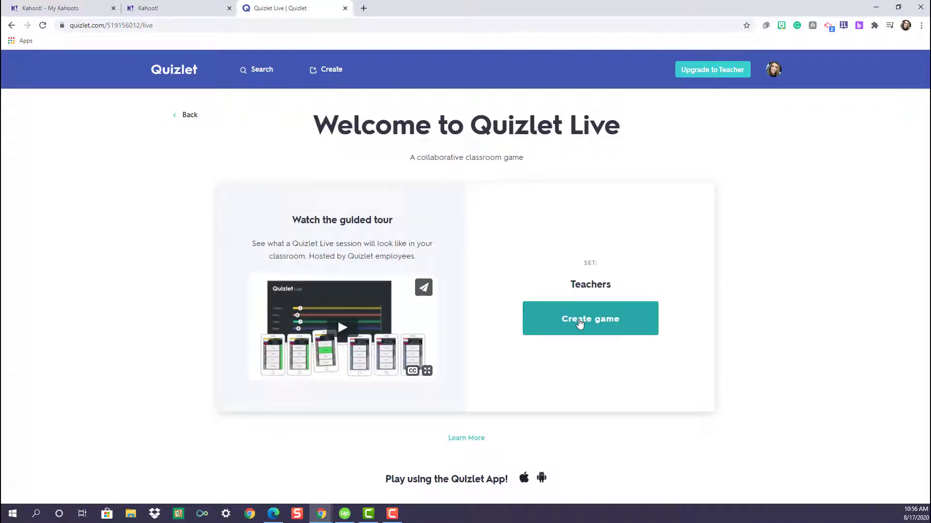
click(580, 323)
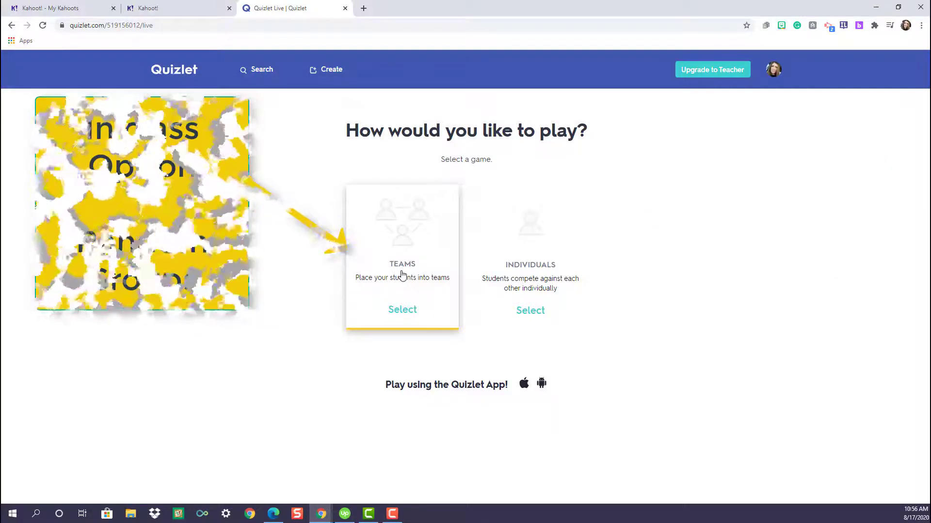
click(402, 275)
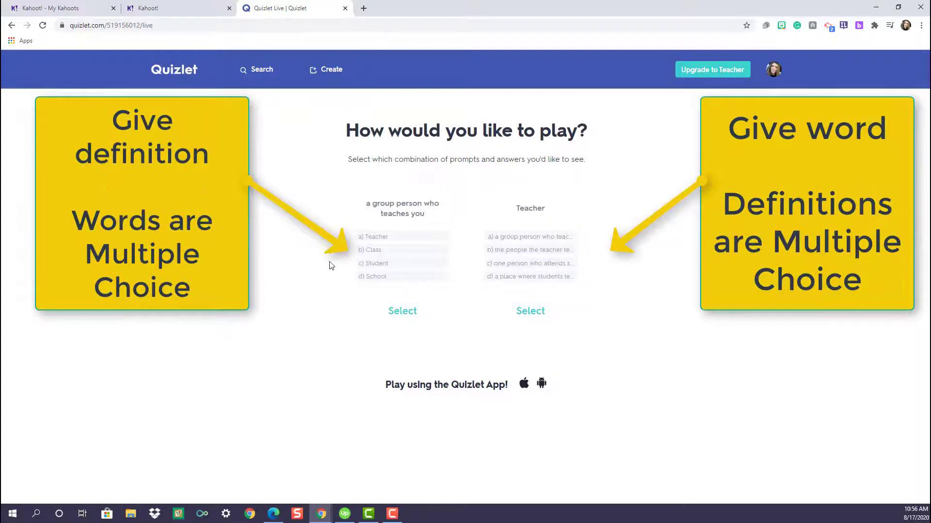
click(401, 257)
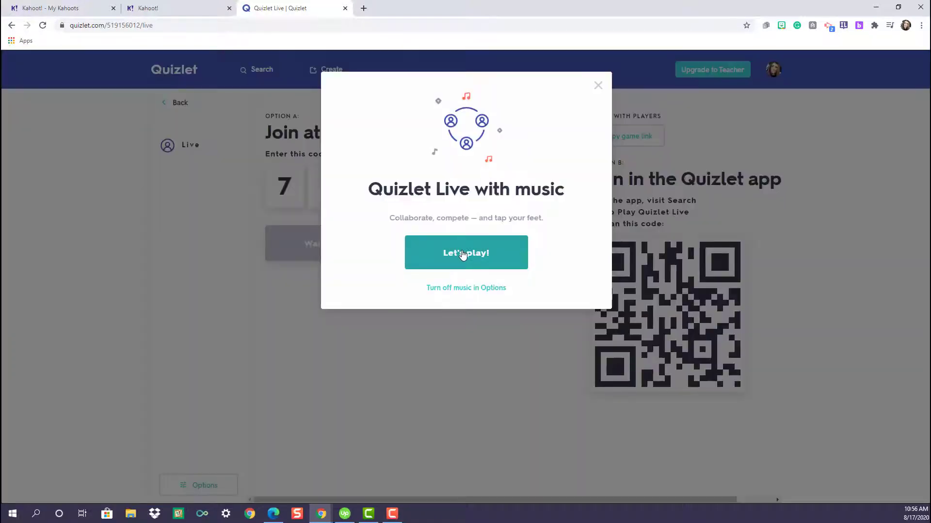
- Check the music option, join from the student screen, and start with two players in Pandas and Foxes
click(463, 253)
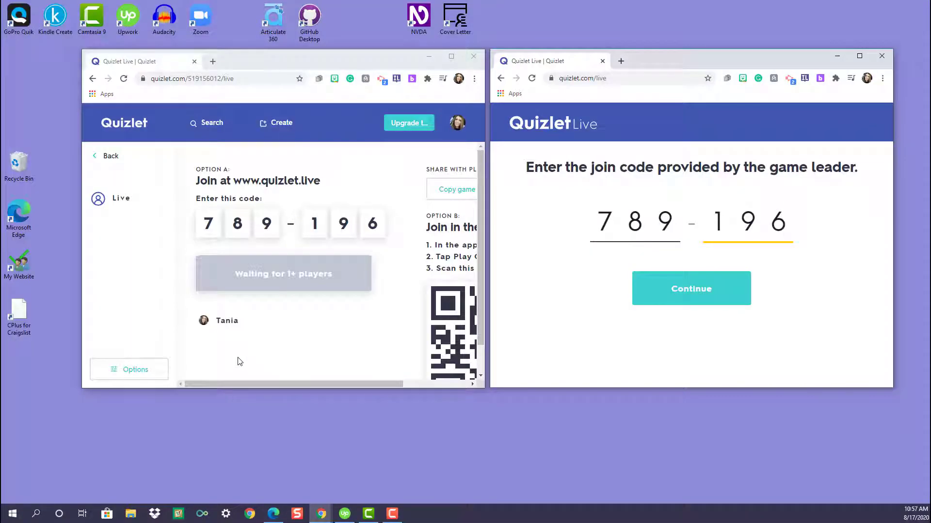
click(134, 371)
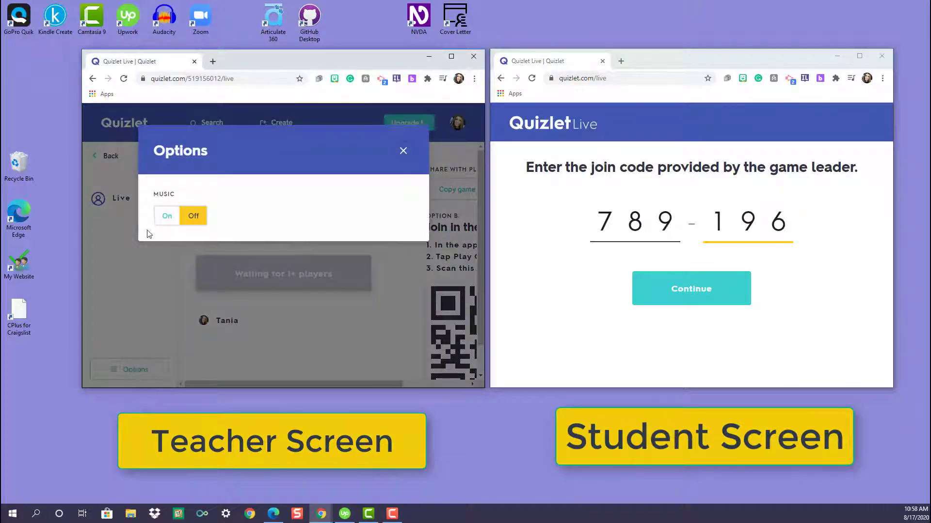
click(349, 252)
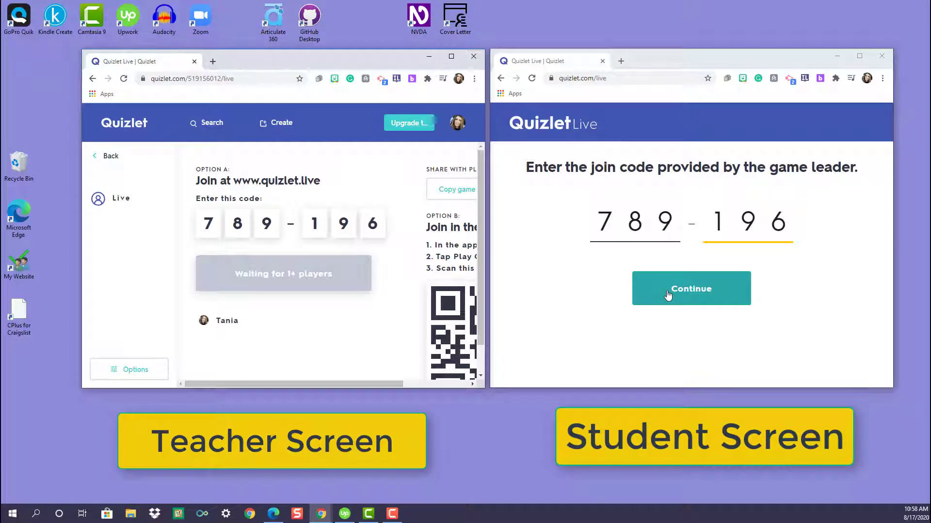
click(668, 294)
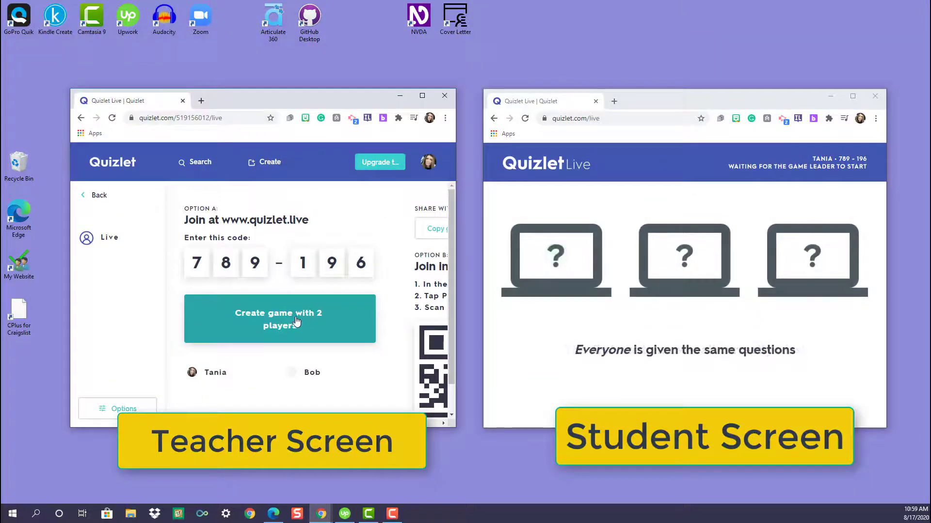
click(295, 322)
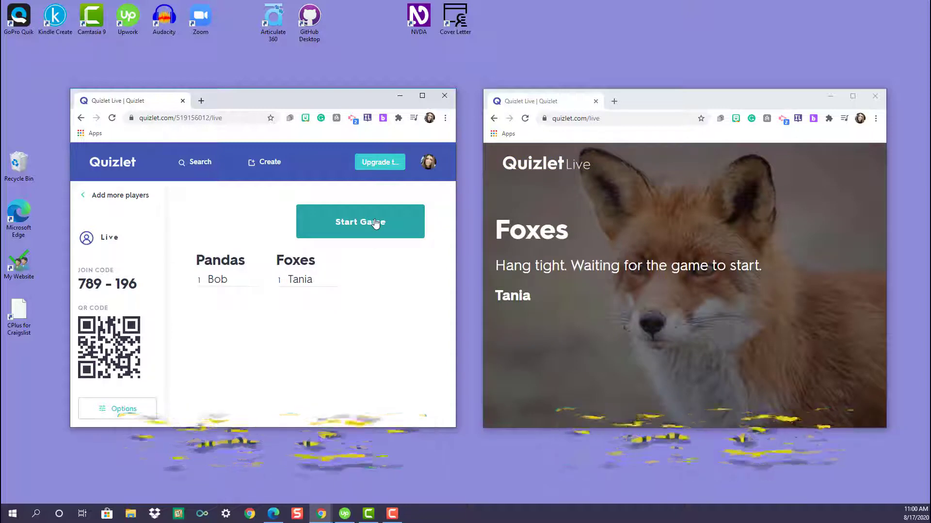
- Answer 'PE or Gym' for the Foxes, then answer Music wrongly with 'the people the teacher teaches'
click(373, 223)
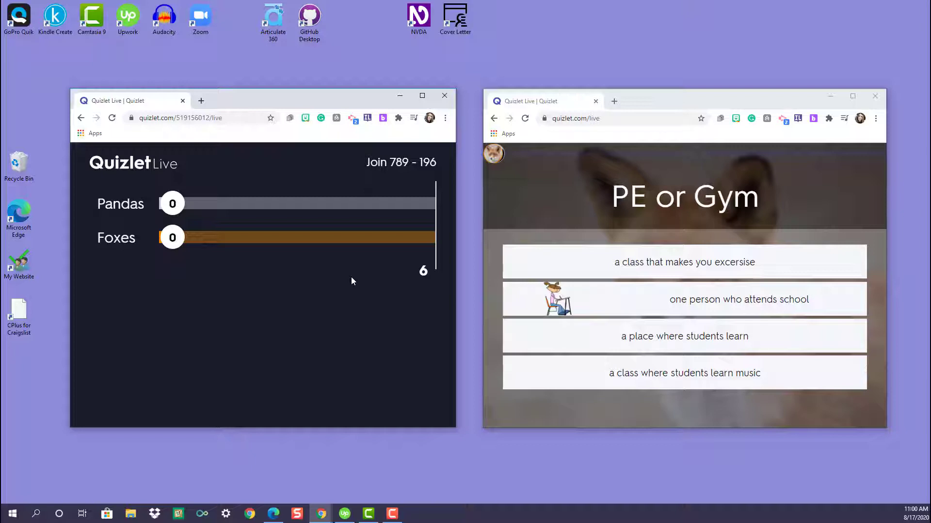
click(681, 262)
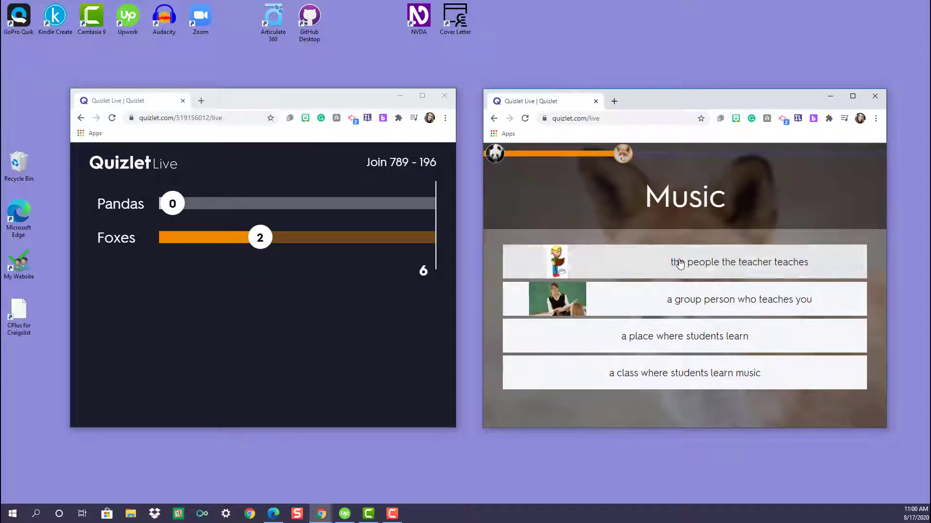
click(680, 263)
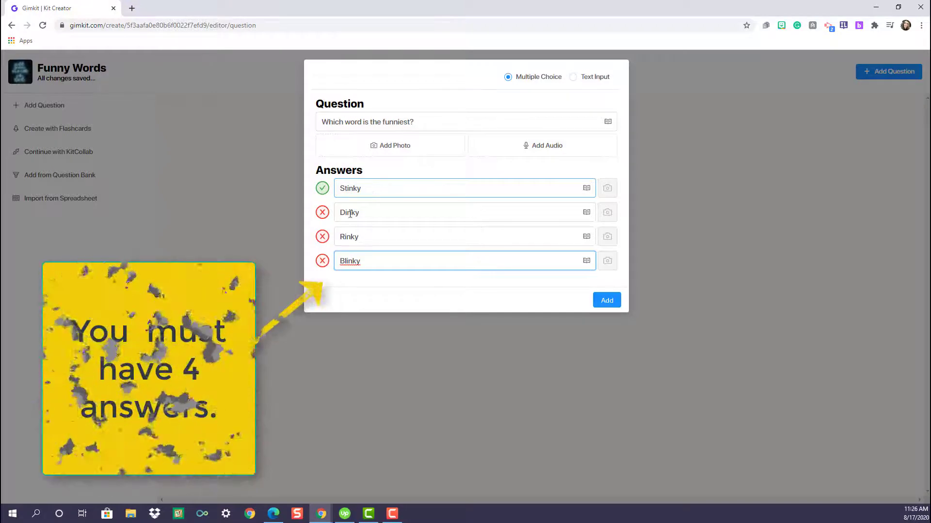
- Mark Rinky as a correct answer for 'Which word is the funniest?'
click(323, 237)
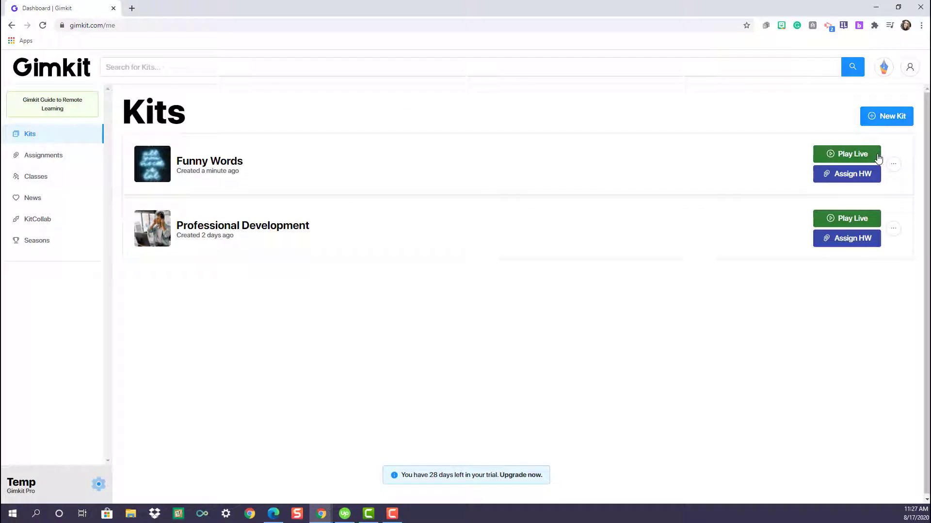
- Host Funny Words as a live Classic game and review its 10-minute timed settings
click(894, 165)
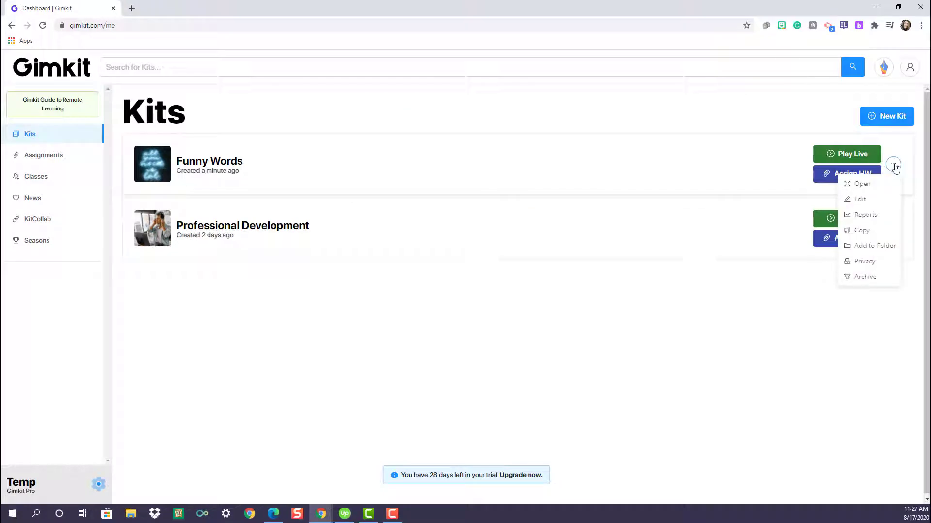
click(846, 156)
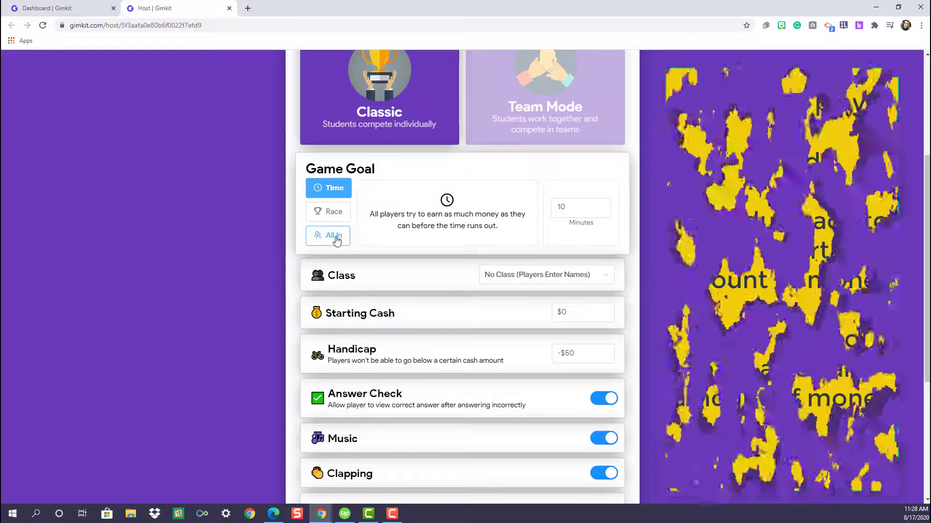
scroll(401, 296, down, 5)
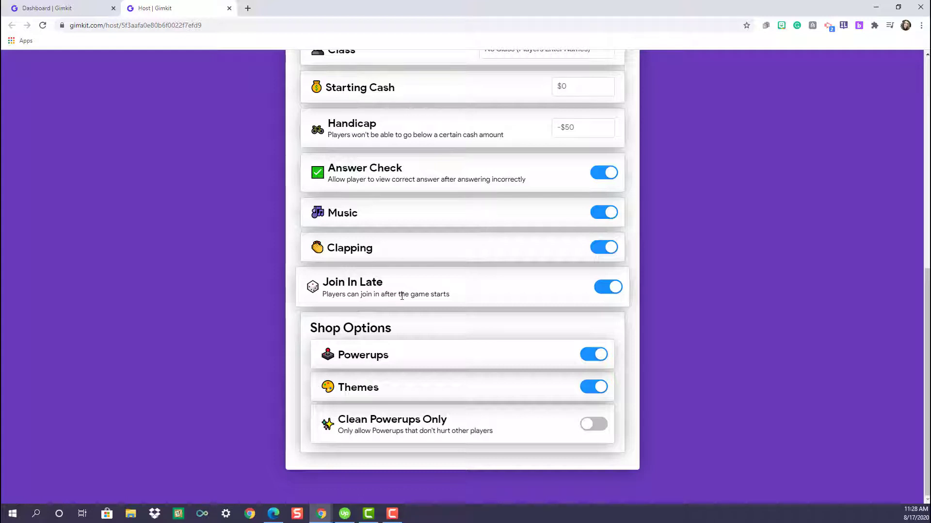
scroll(401, 296, up, 9)
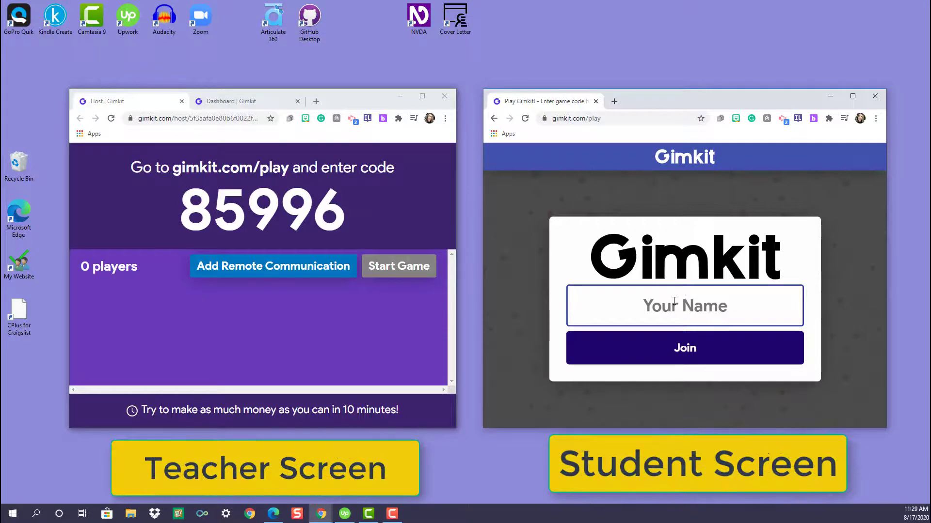
- Join as the student, earn $7 by answering Blinky, and view the shop's powerups
click(673, 301)
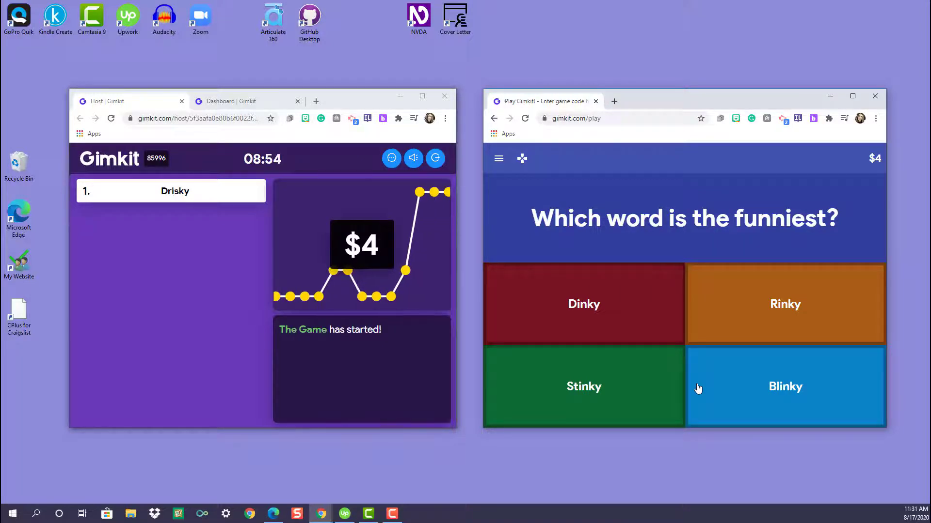
click(698, 388)
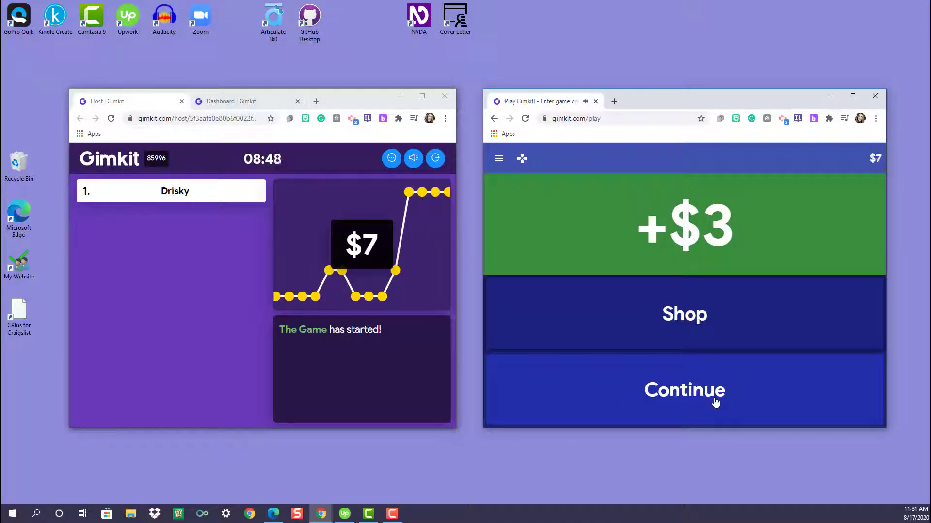
click(669, 315)
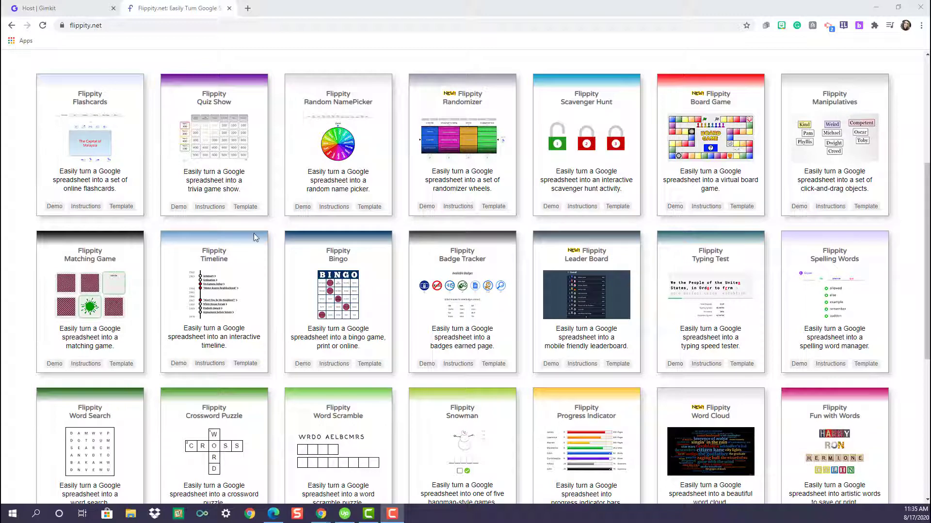
- Open the Quiz Show template copy in a new tab, then view the Quiz Show instructions and return to the gallery
click(244, 207)
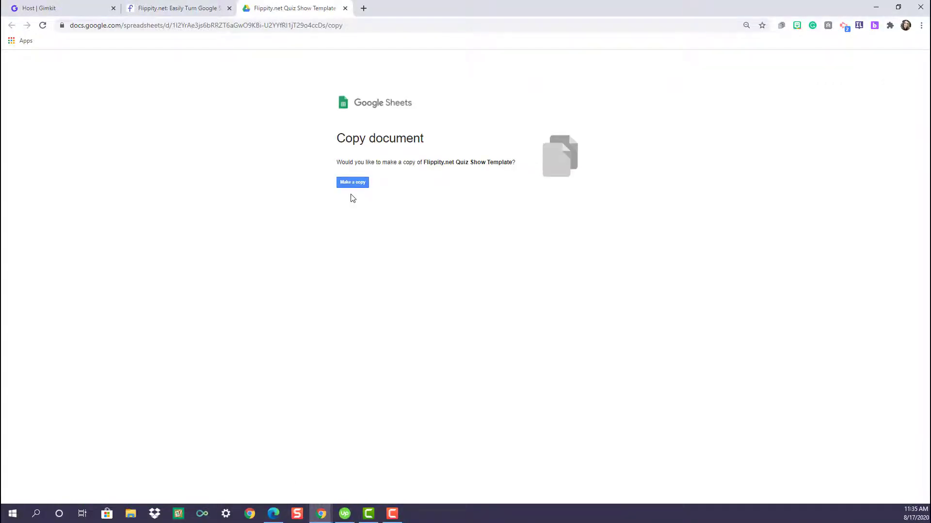
key(ctrl+shift+Tab)
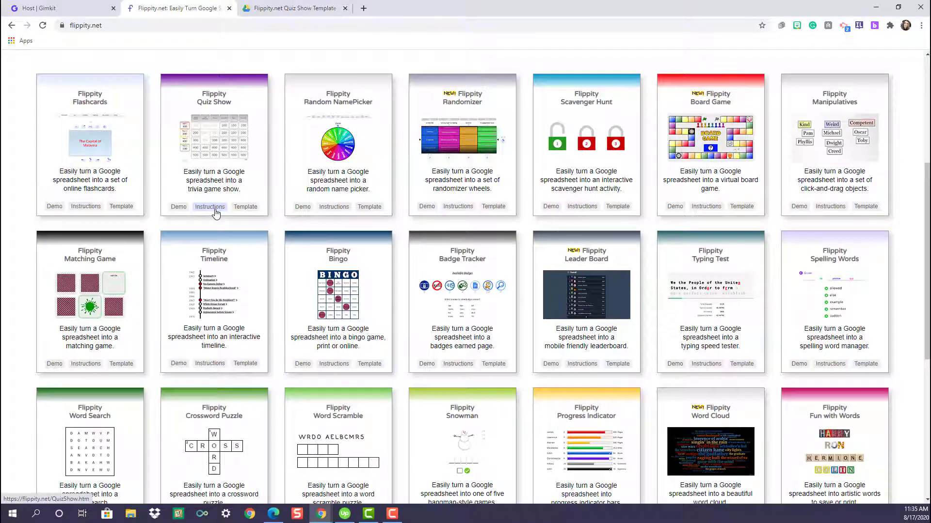
click(217, 208)
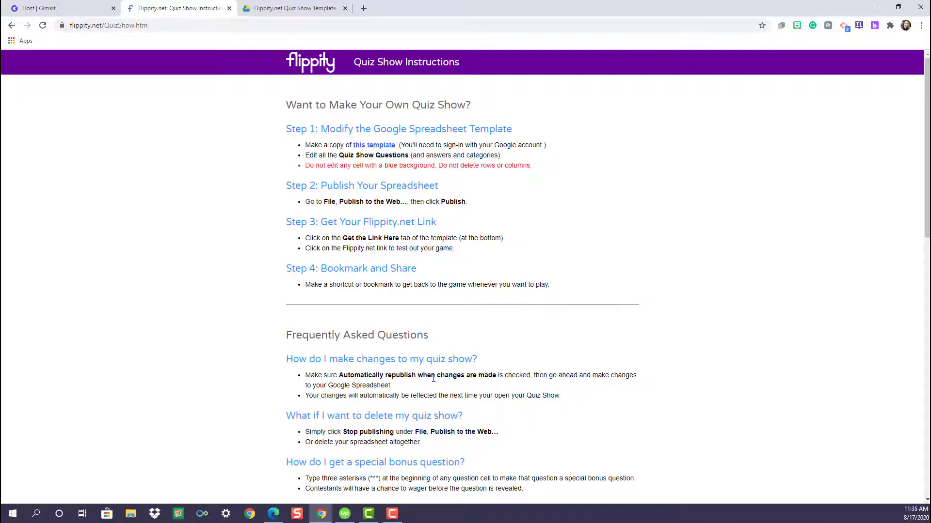
key(alt+Left)
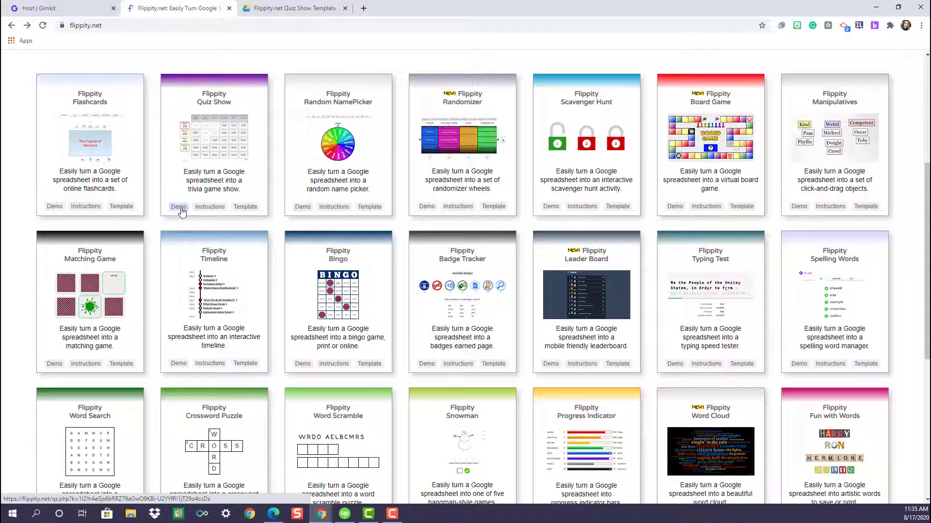
- Play the Movies 300 question in the Quiz Show demo: Team 1 gets 300, Team 2 gets -300
click(178, 207)
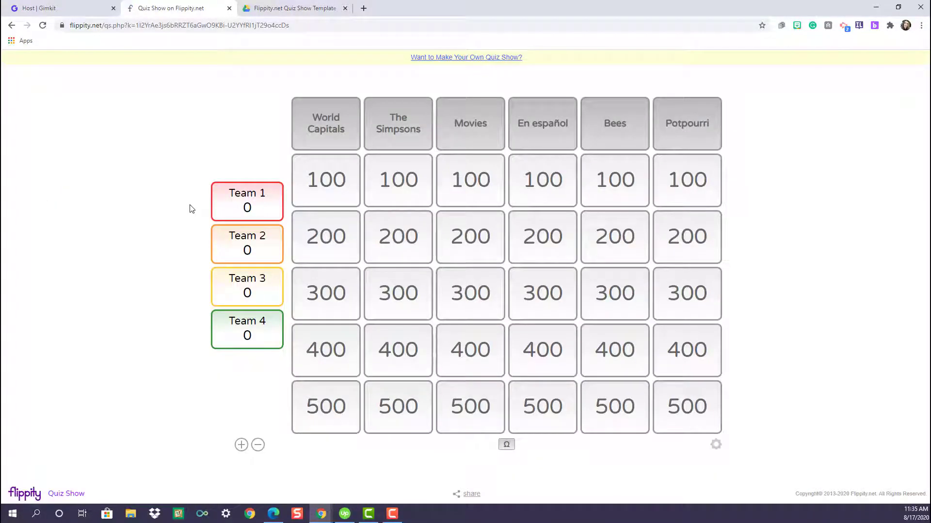
click(472, 181)
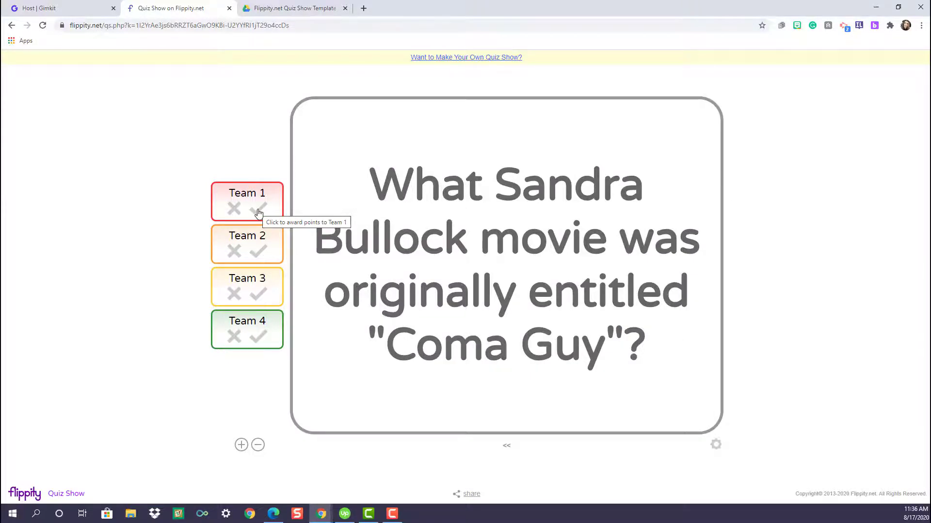
click(258, 211)
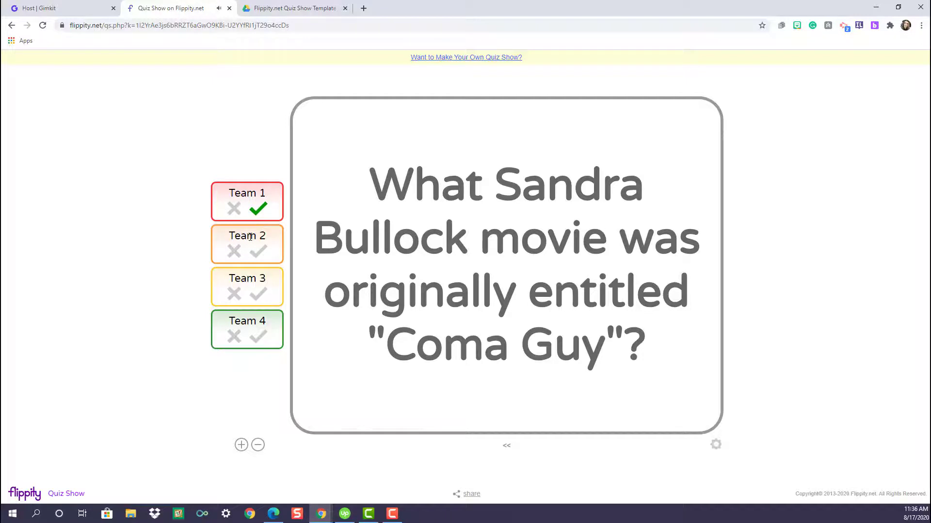
click(235, 256)
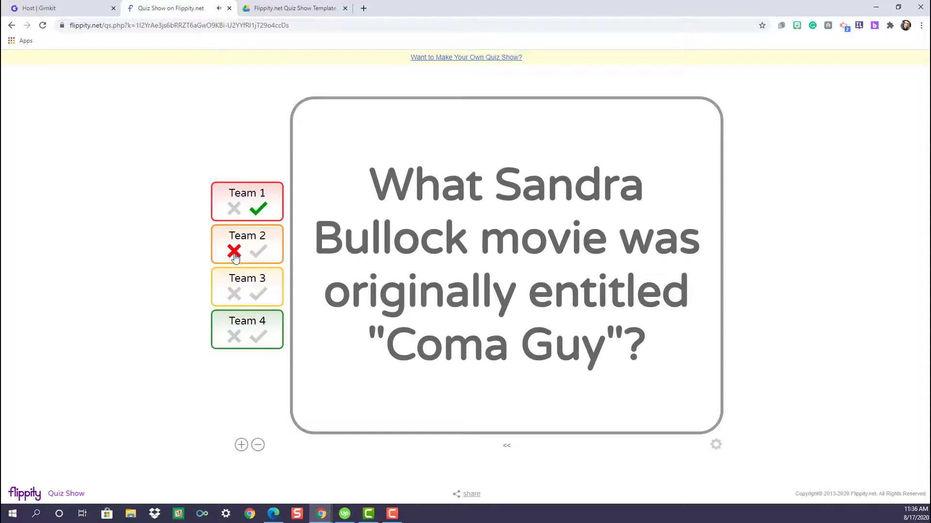
click(457, 270)
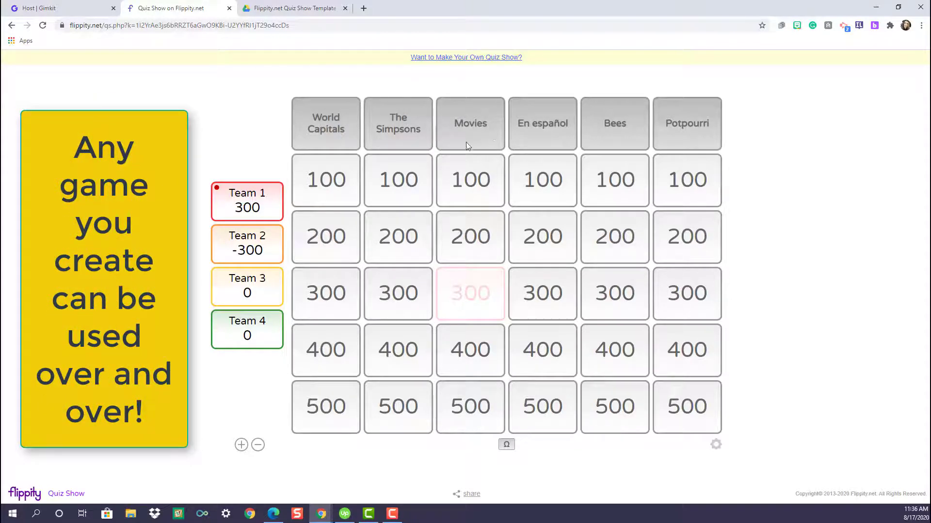
- Select the Team 1 name, then scroll the gallery down to MadLibs, Certificate Quiz and Self Assessment
click(264, 193)
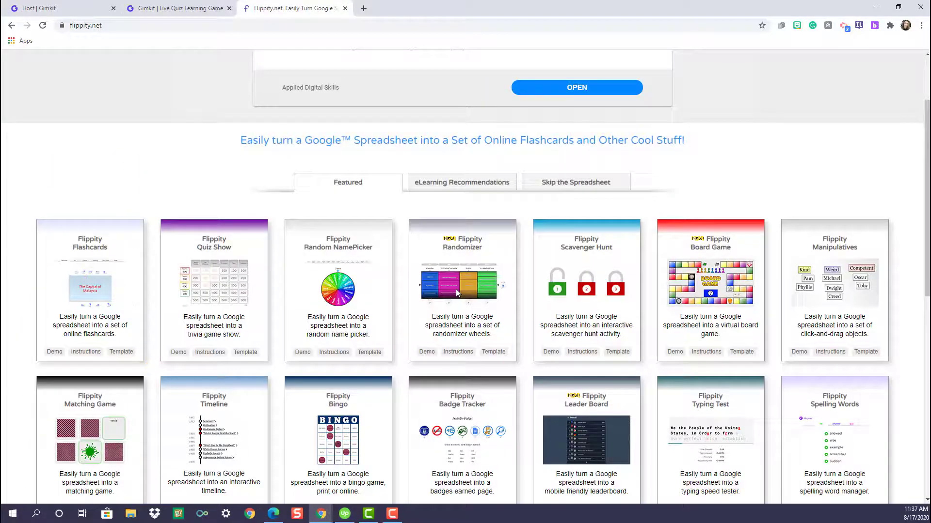
scroll(460, 297, down, 4)
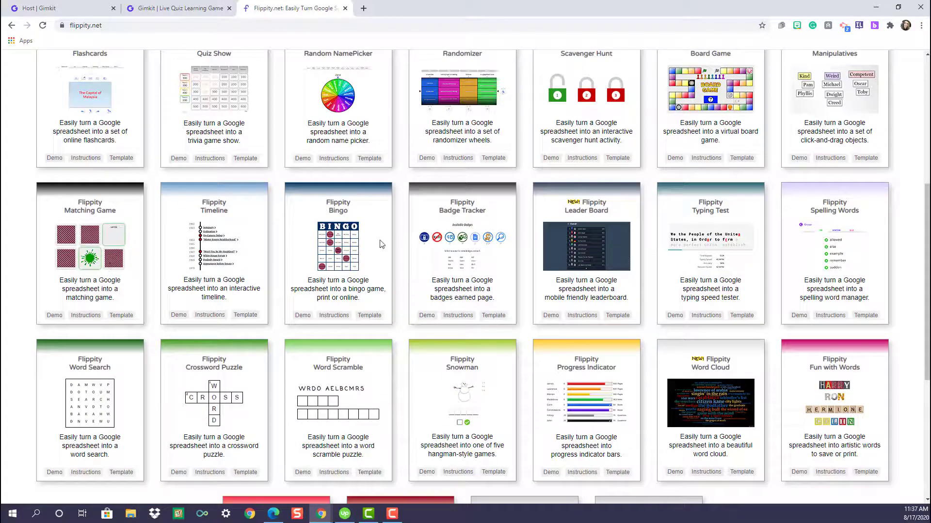
scroll(321, 393, down, 4)
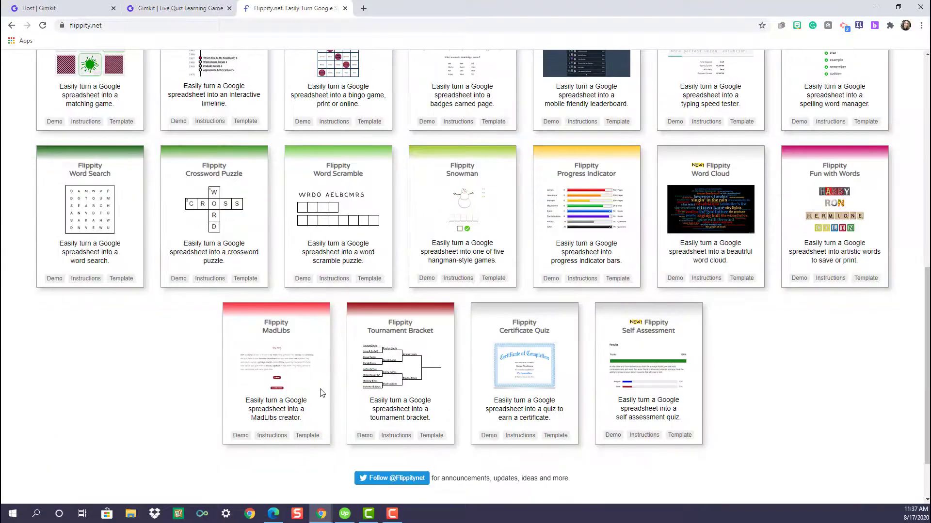